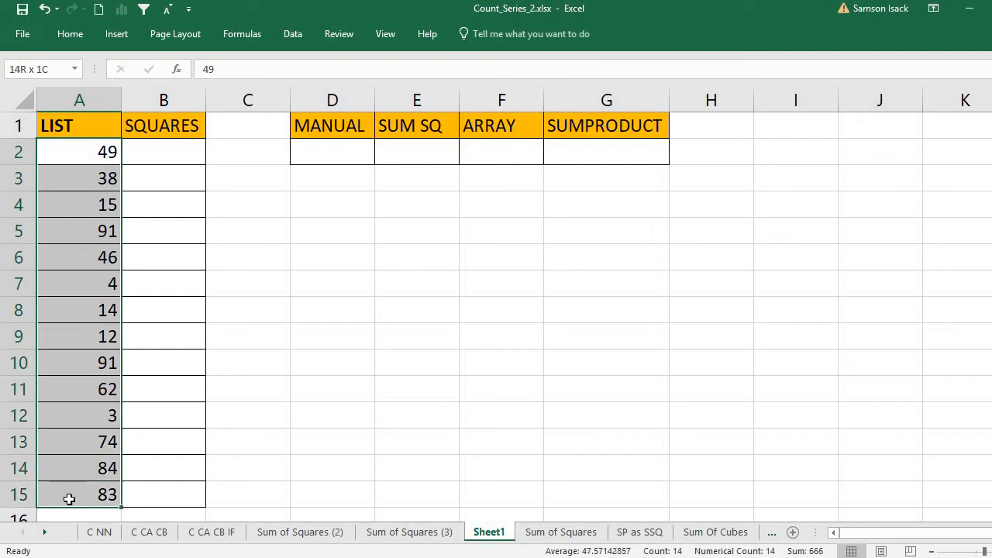
Step: Enter the formula =A2*A2 in B2 to square the first number of the LIST column
click(93, 151)
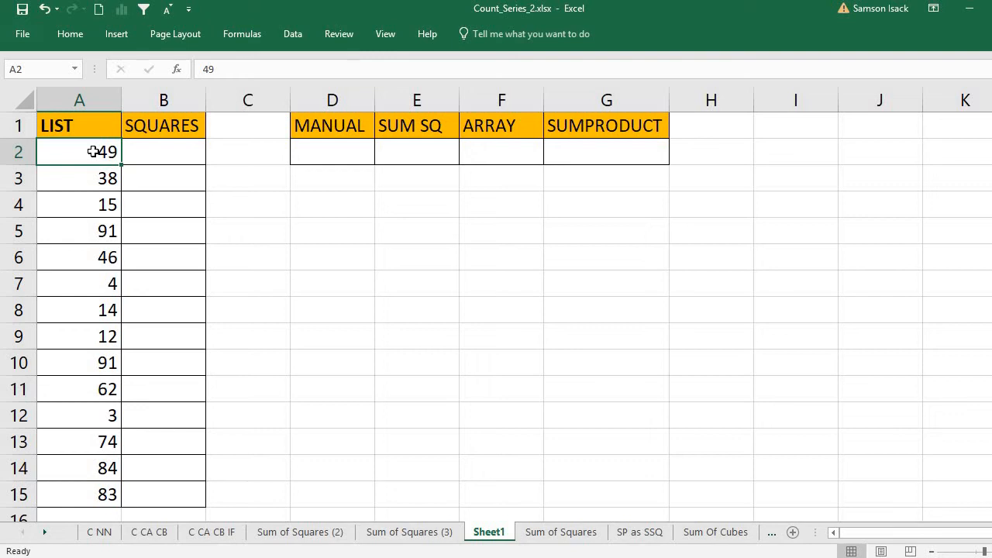
click(337, 152)
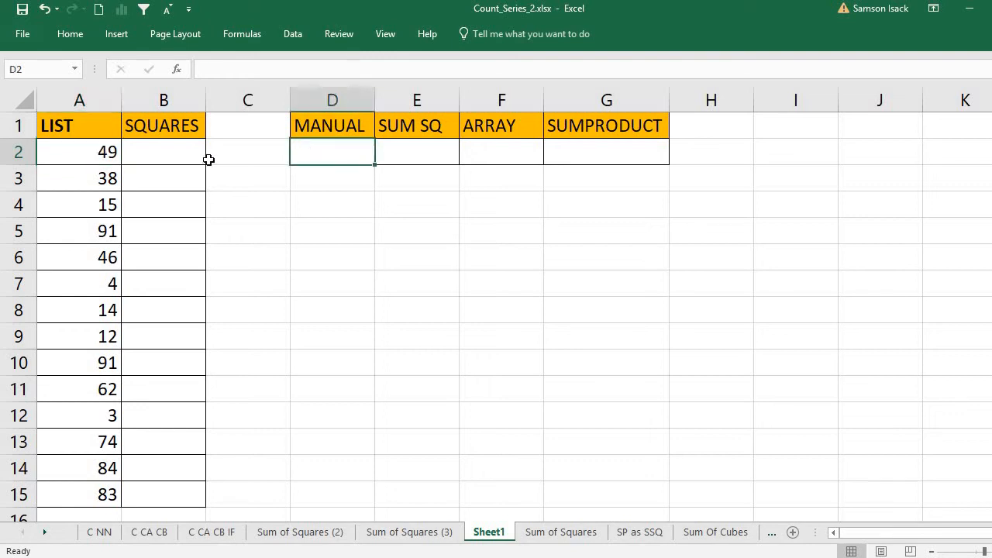
click(184, 152)
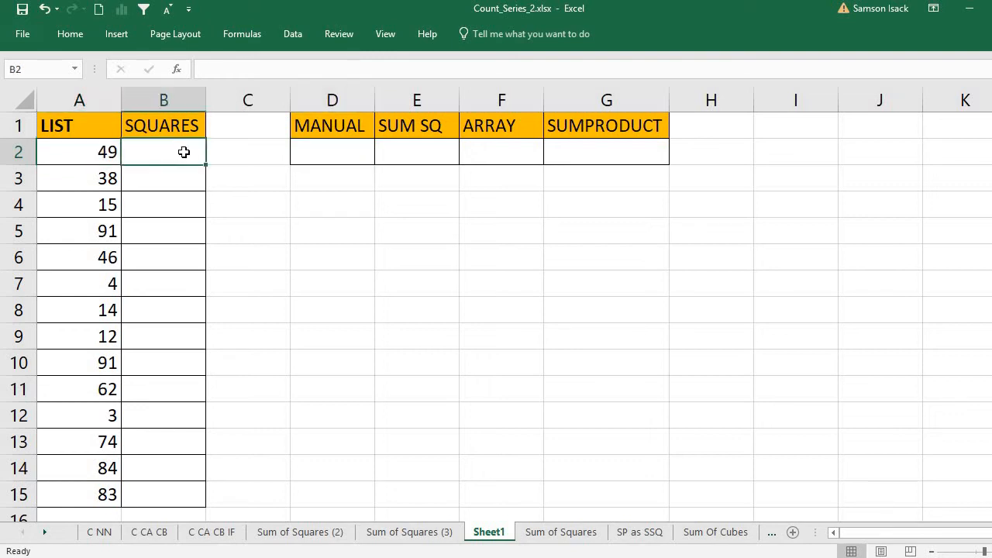
text(=)
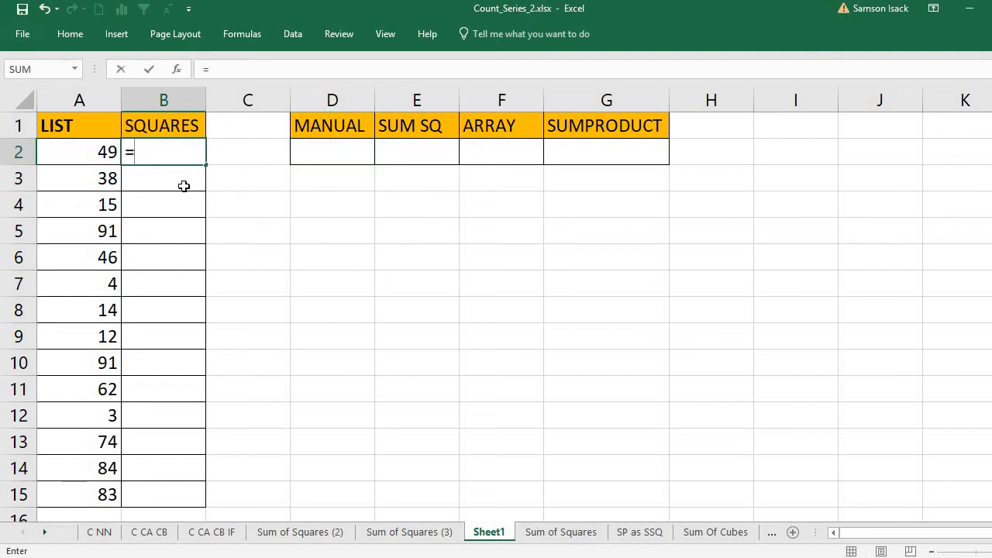
click(90, 156)
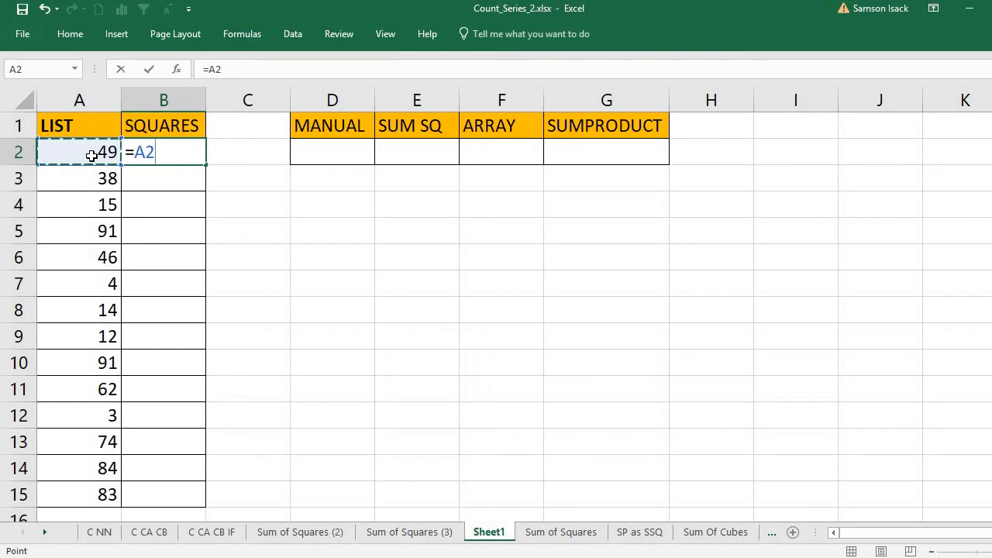
text(*)
click(84, 156)
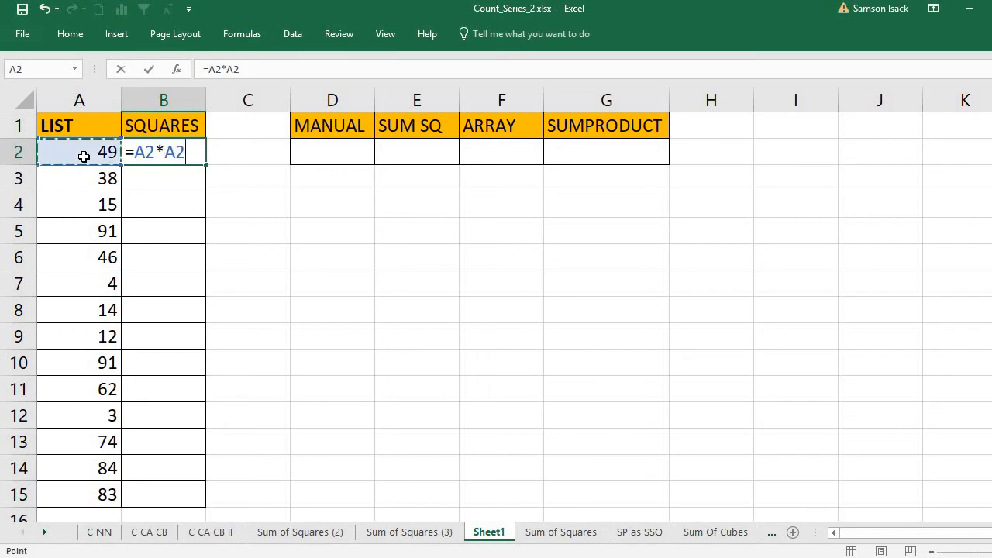
key(Return)
Step: Fill the squaring formula from B2 down the SQUARES column to B15
click(87, 156)
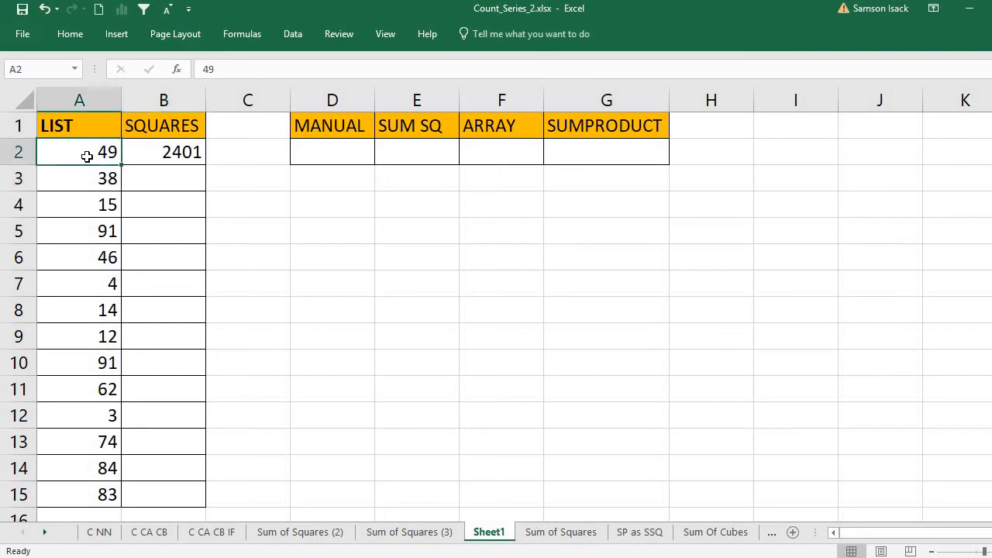
click(160, 161)
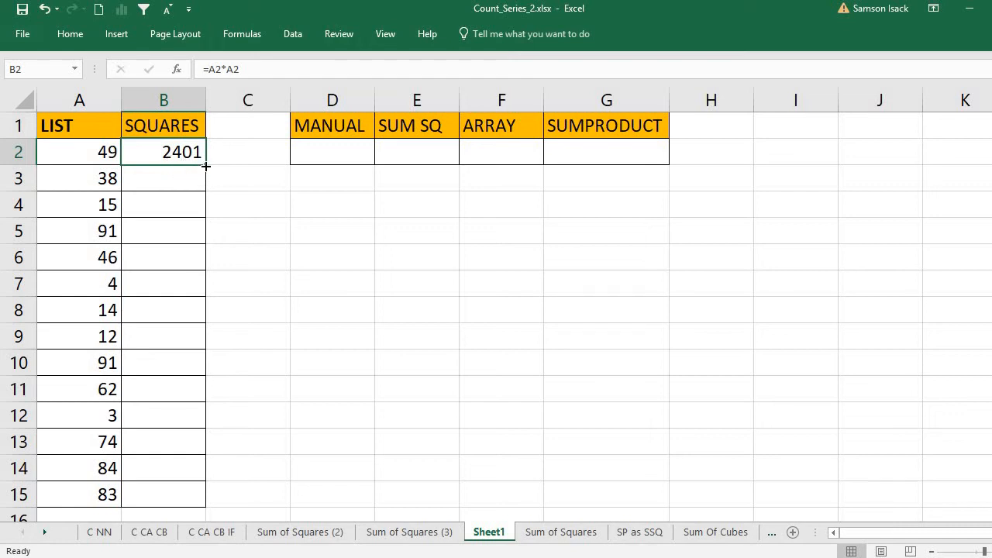
drag(206, 179, 205, 187)
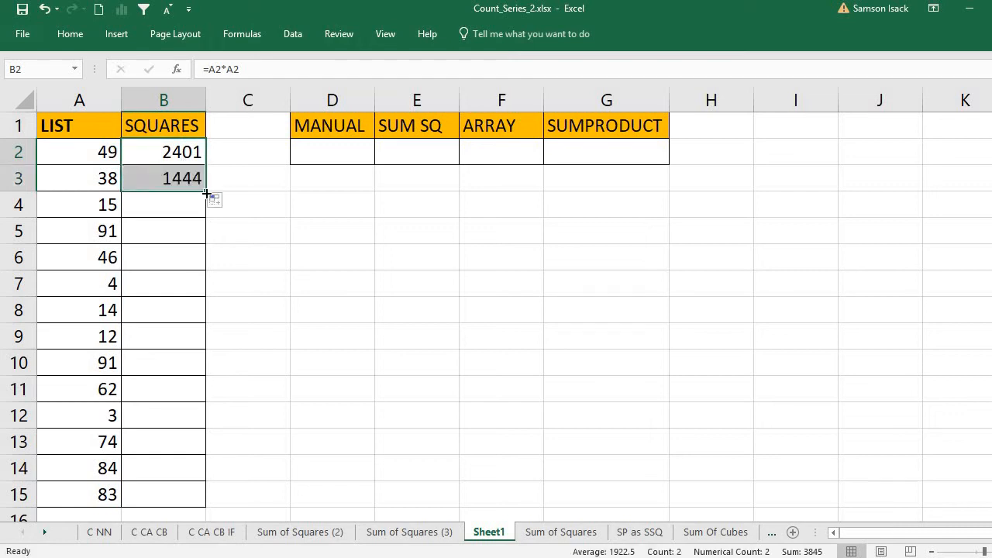
drag(199, 280, 195, 503)
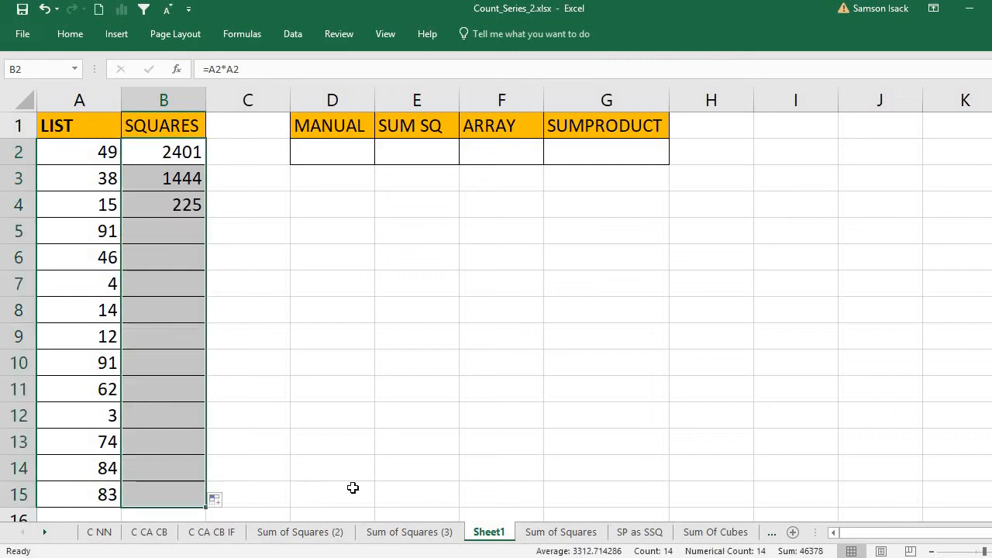
Step: Total the squares under the MANUAL heading by entering =SUM(B2:B15) in D2
click(342, 147)
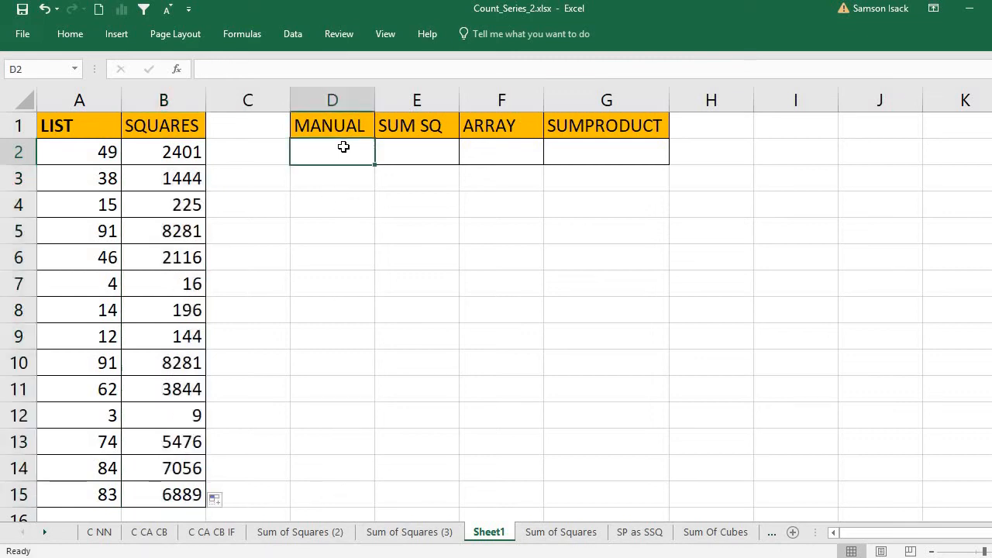
text(=)
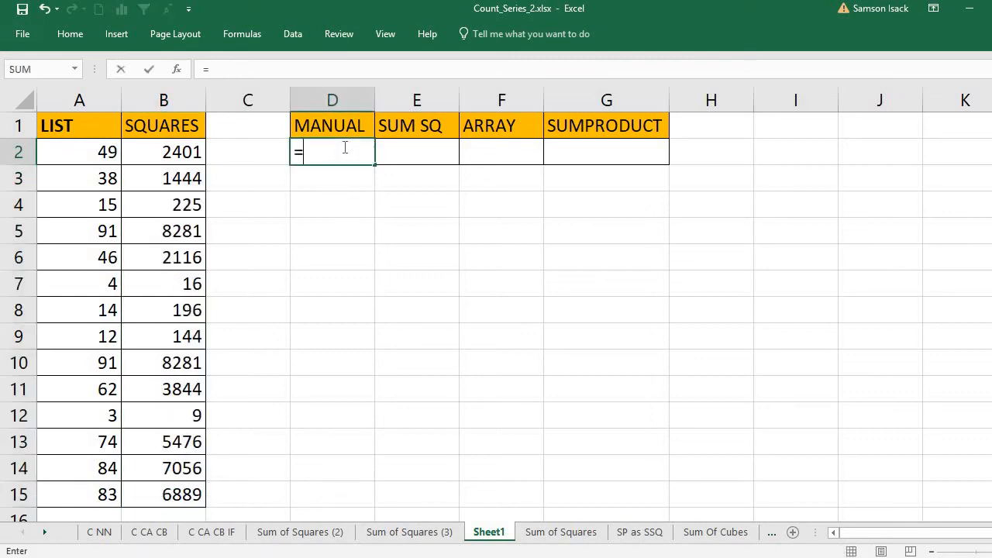
text(sUM()
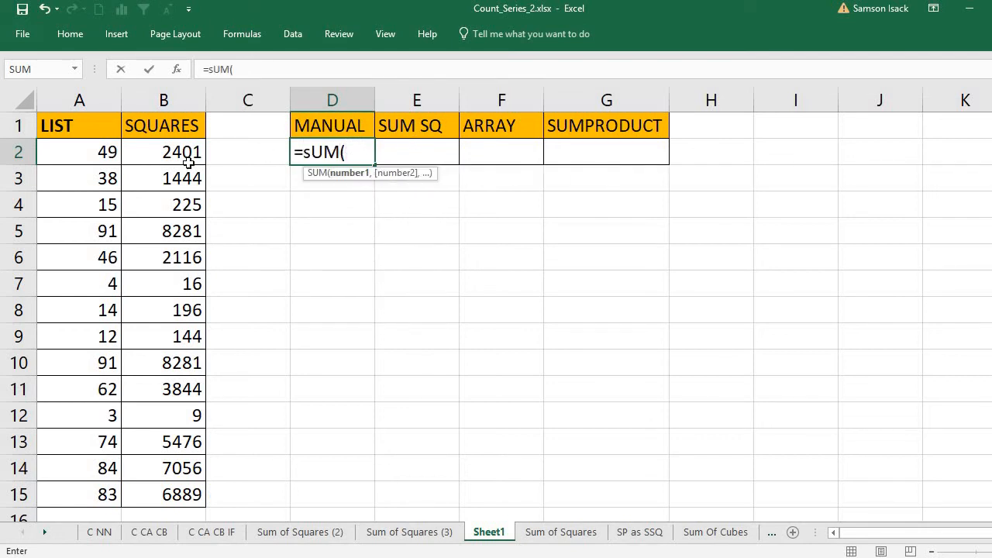
drag(166, 159, 166, 497)
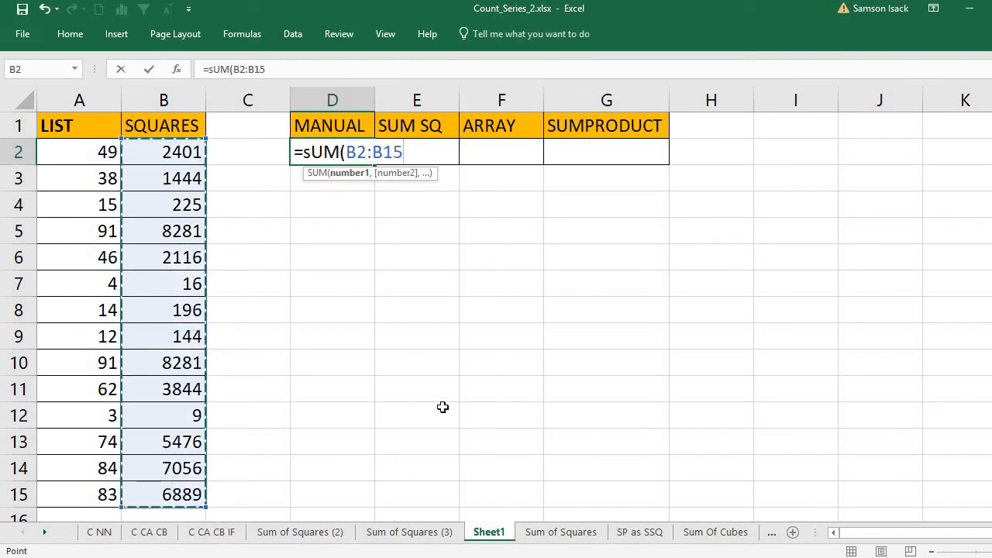
text())
key(Return)
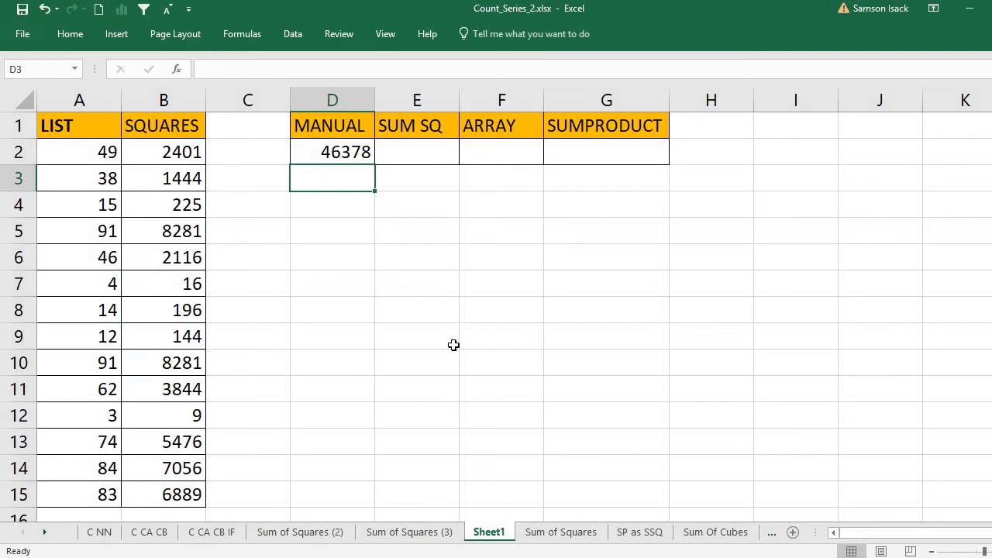
click(348, 157)
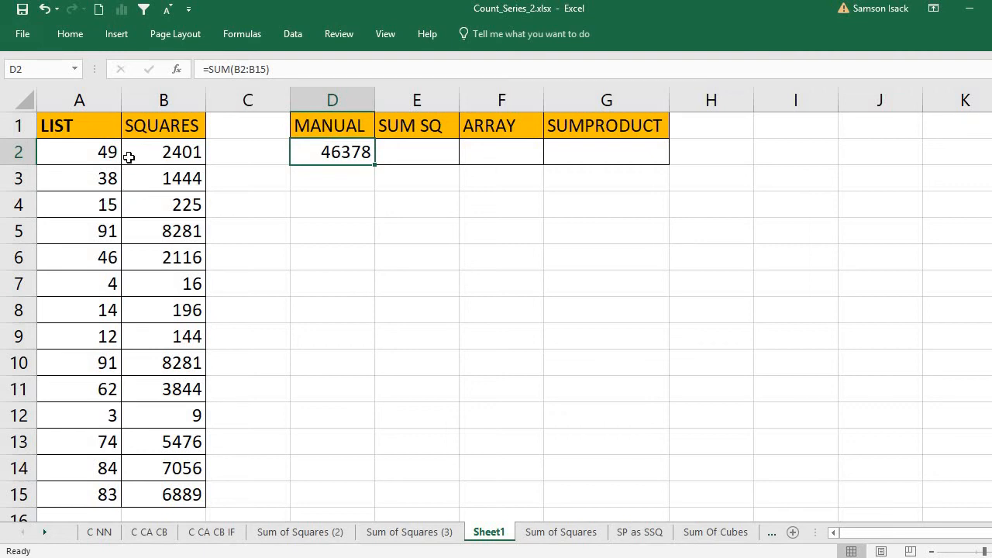
drag(109, 152, 78, 473)
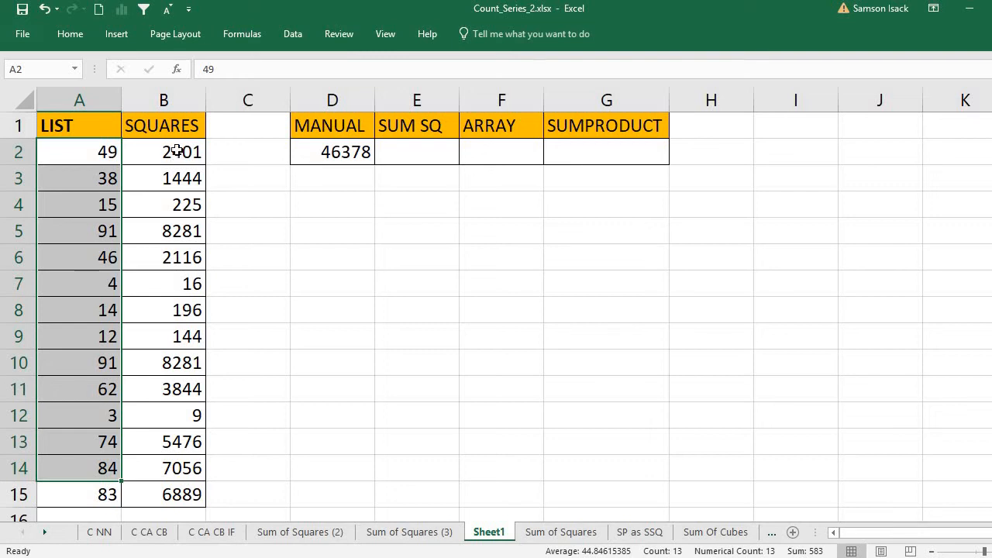
drag(177, 150, 177, 362)
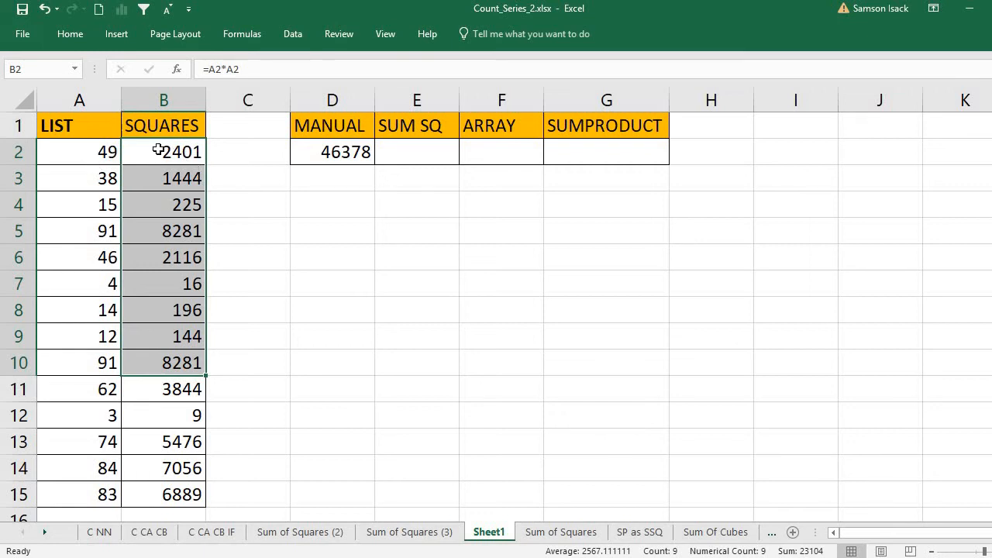
click(327, 149)
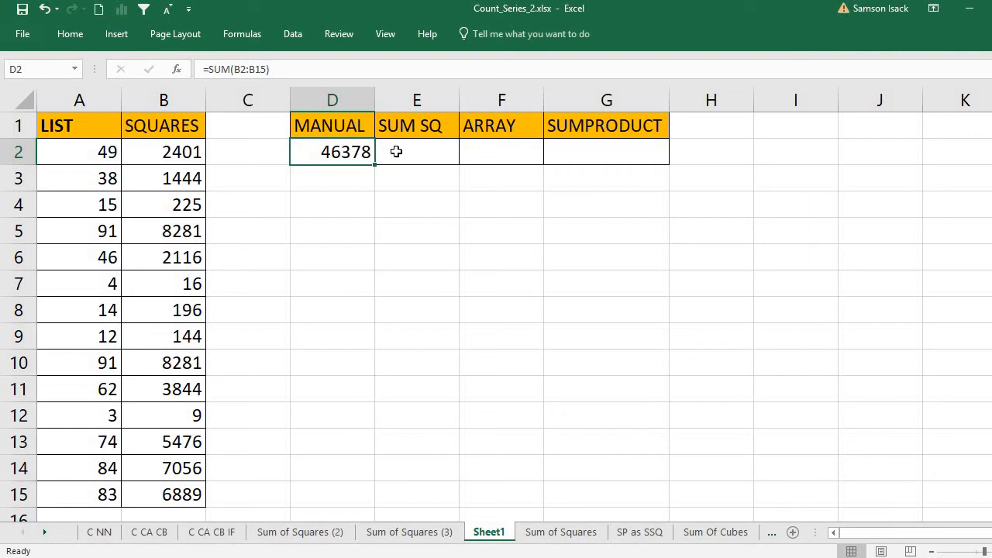
Step: Calculate the sum of squares directly from the list by entering =SUMSQ(A2:A15) in E2 under SUM SQ
click(423, 151)
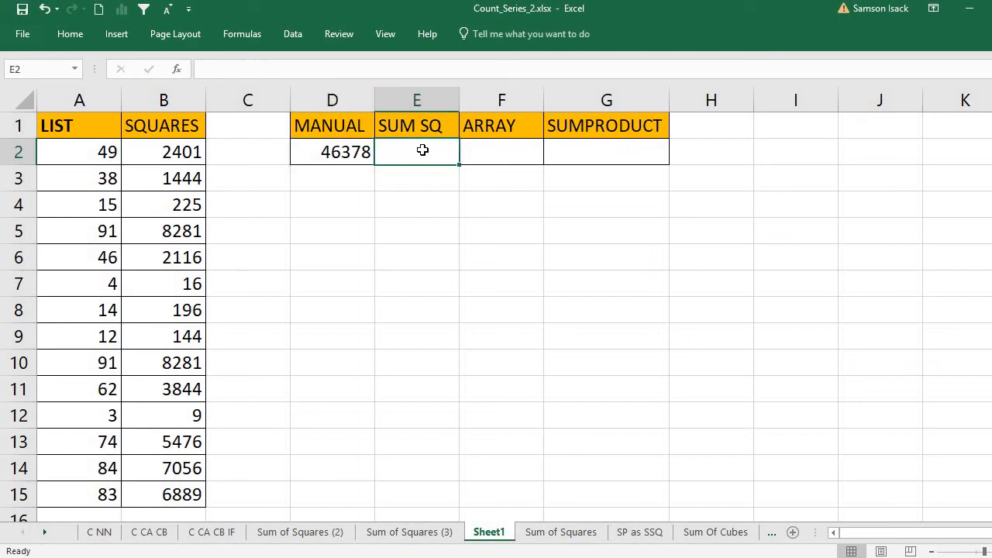
text(=)
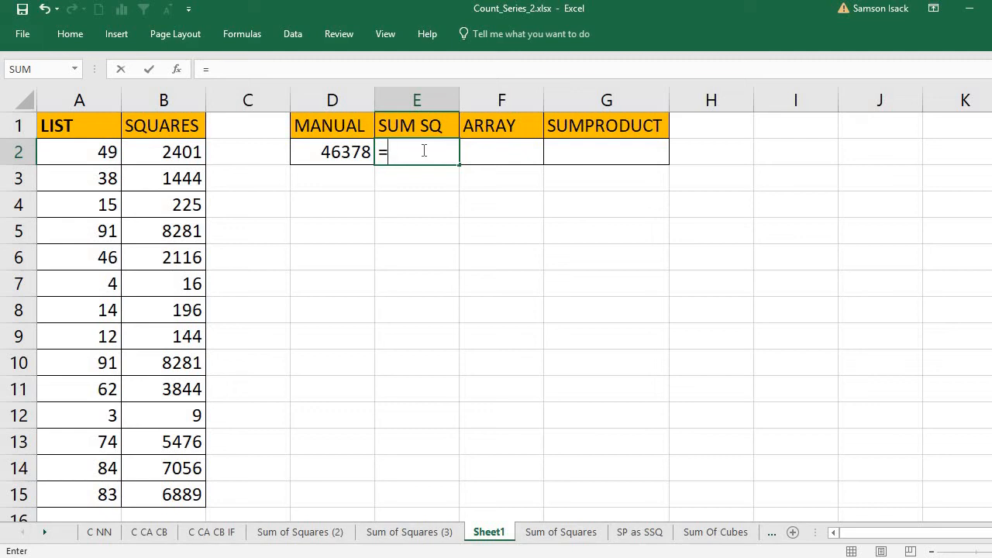
text(SUM)
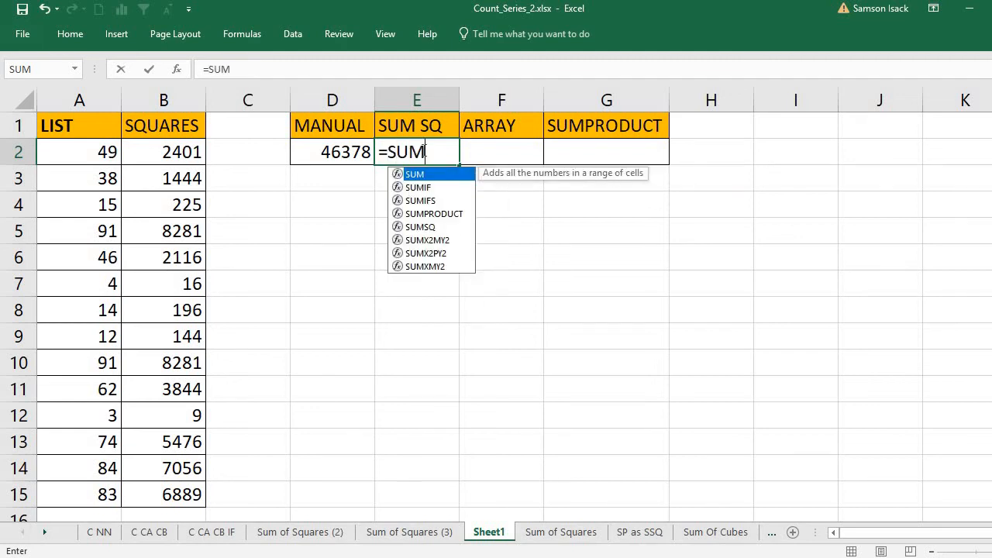
text(SQ)
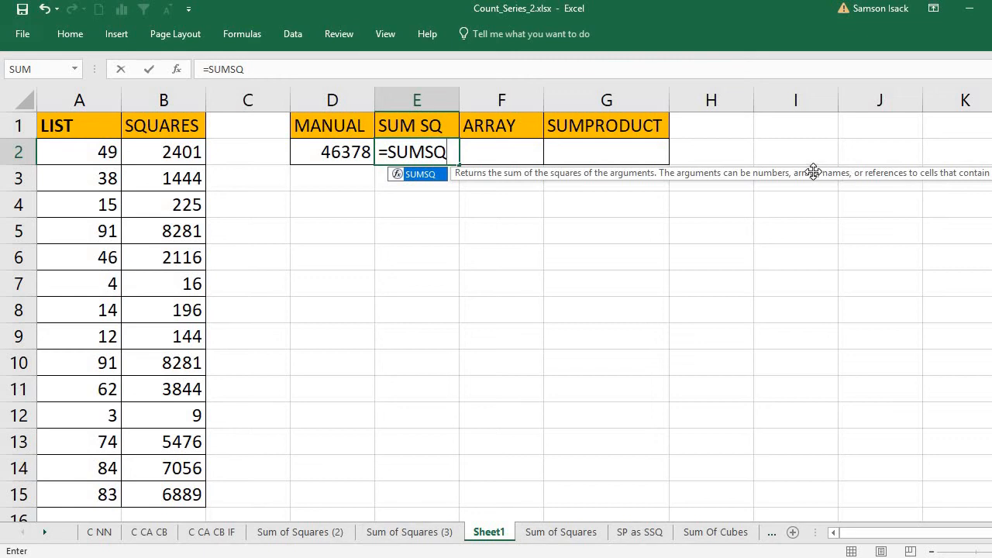
text(()
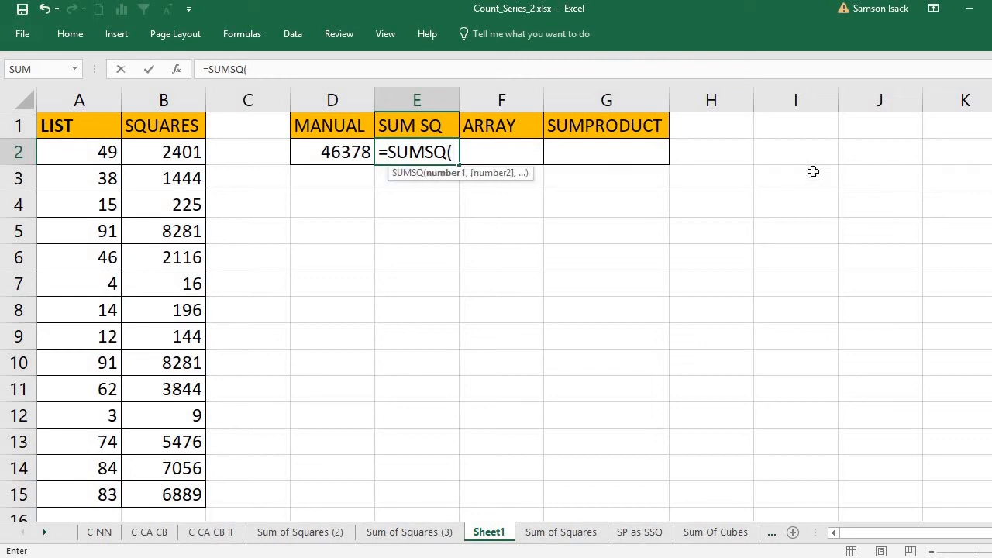
drag(96, 152, 100, 492)
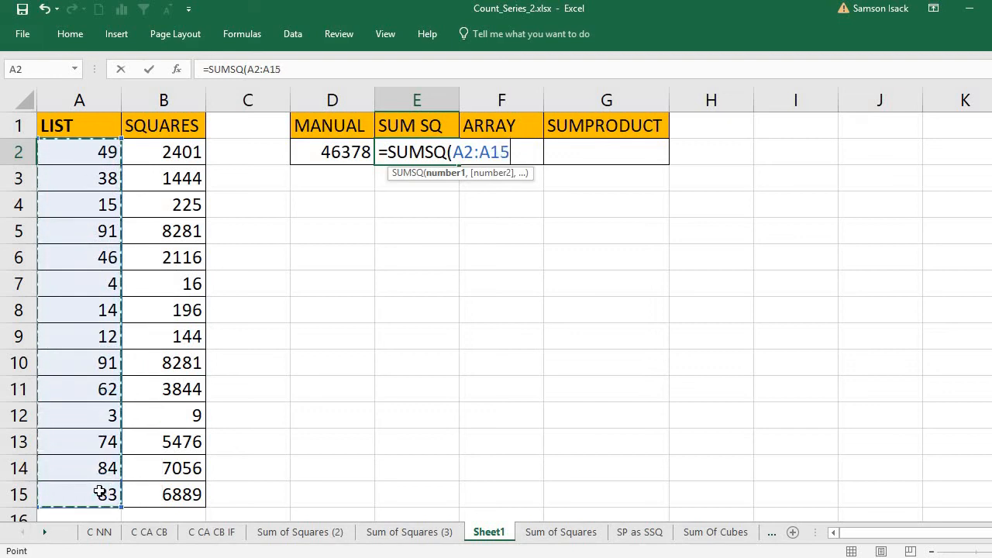
text())
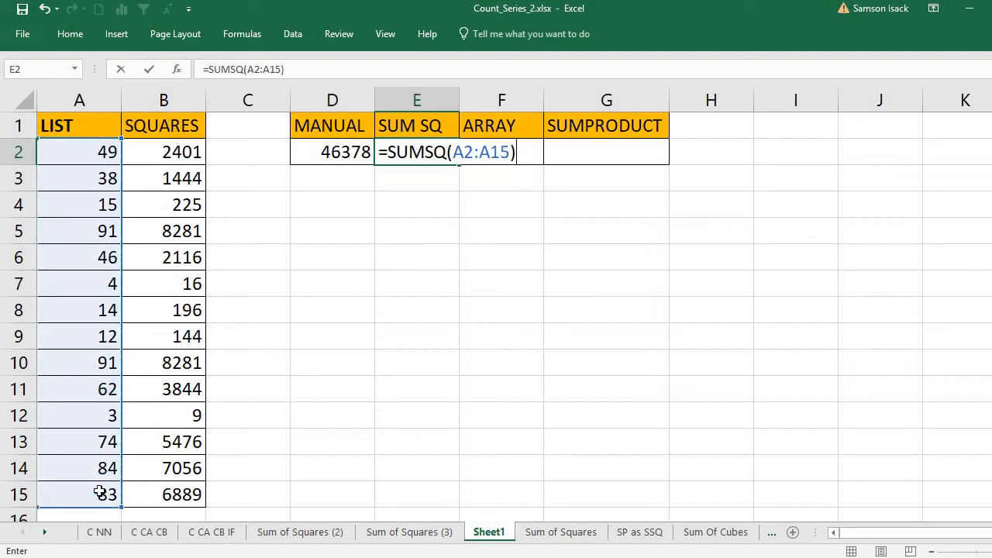
key(Return)
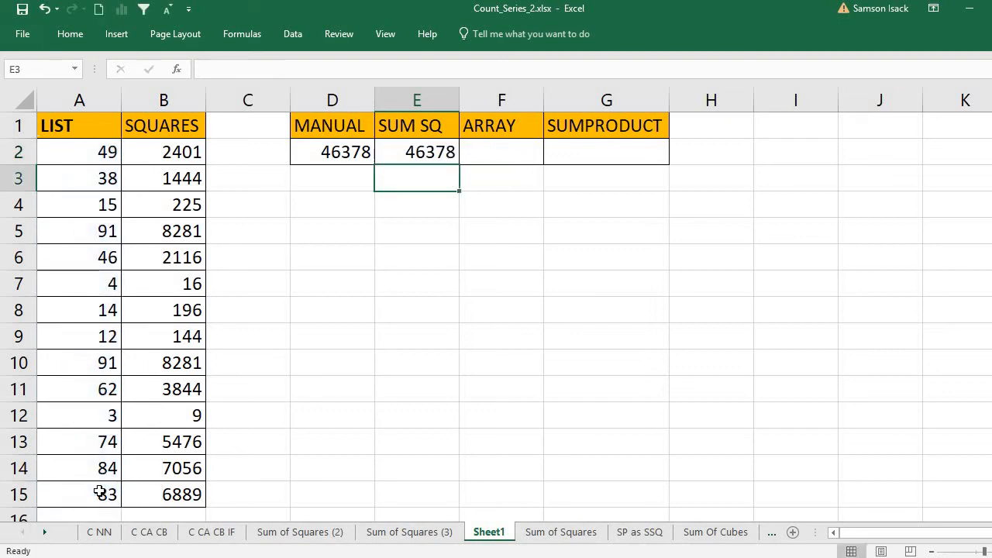
click(438, 145)
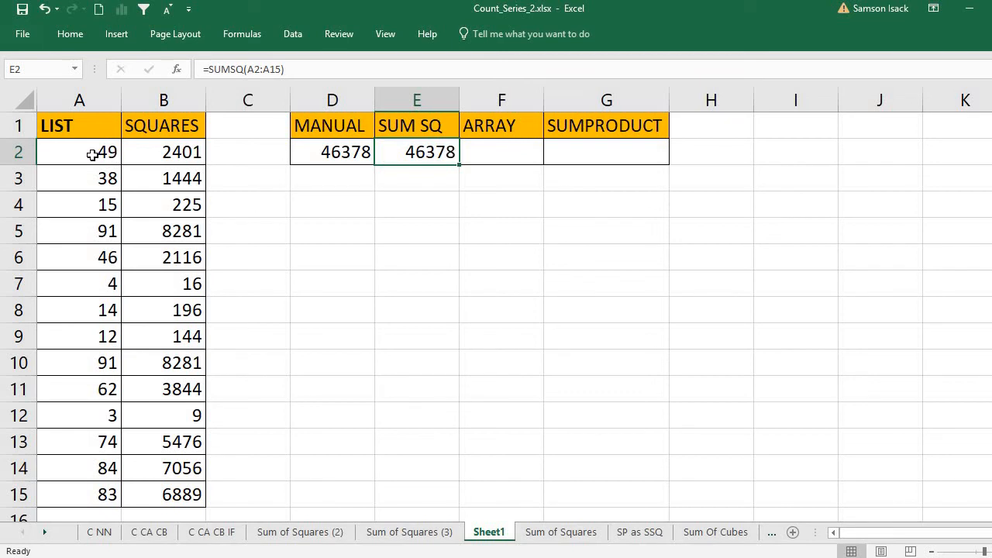
drag(113, 152, 85, 257)
drag(67, 443, 73, 492)
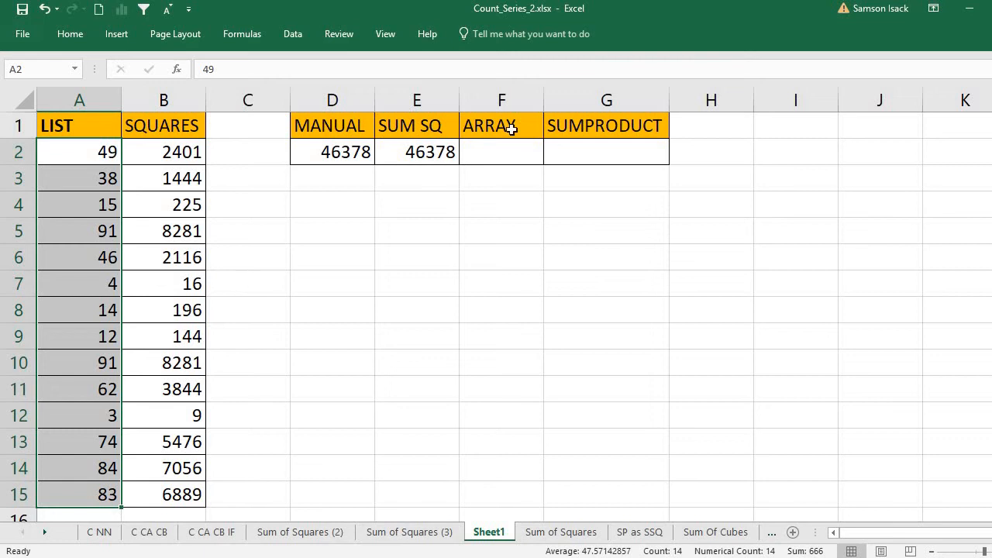
click(493, 151)
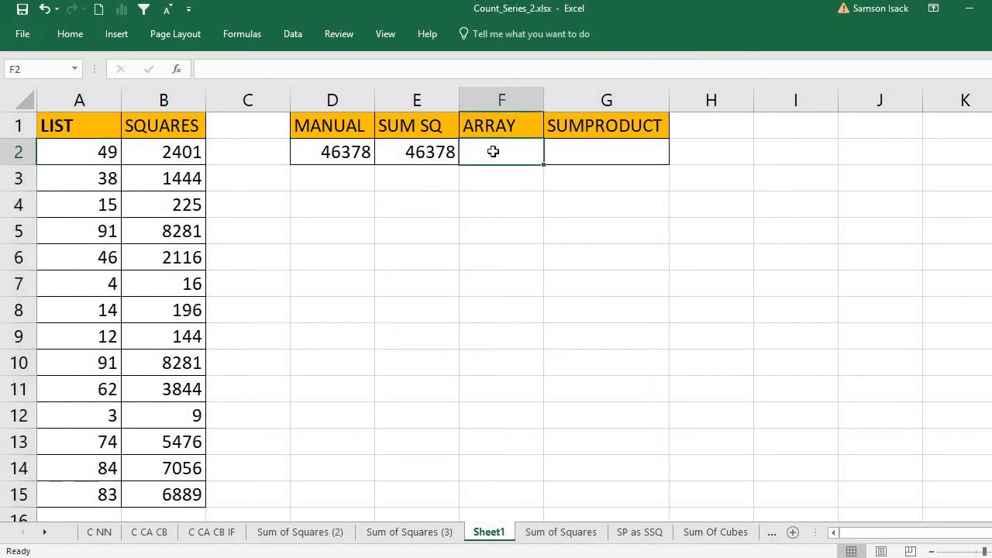
click(594, 148)
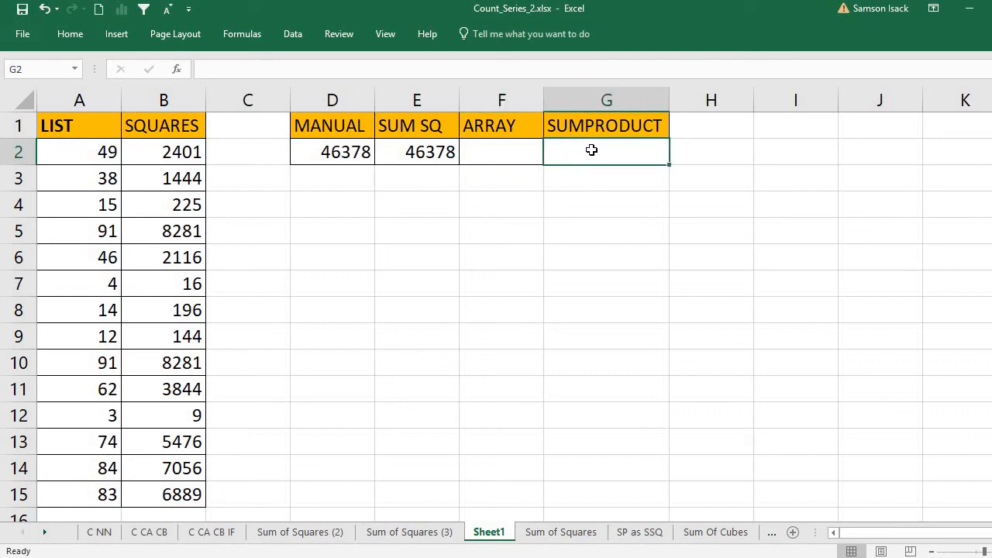
text(=)
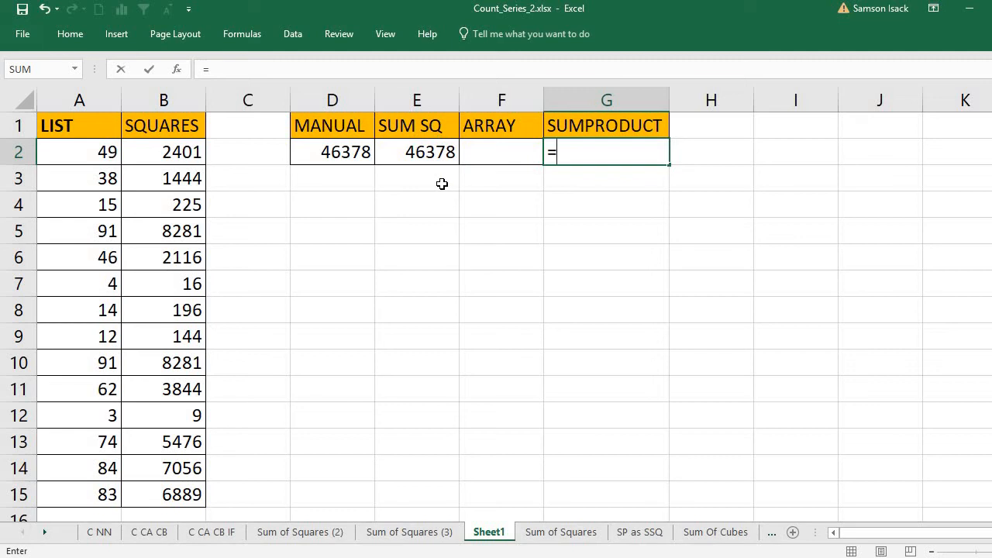
key(BackSpace)
Step: Enter the label "Array 1" in cell G6 below the SUMPRODUCT column
click(598, 257)
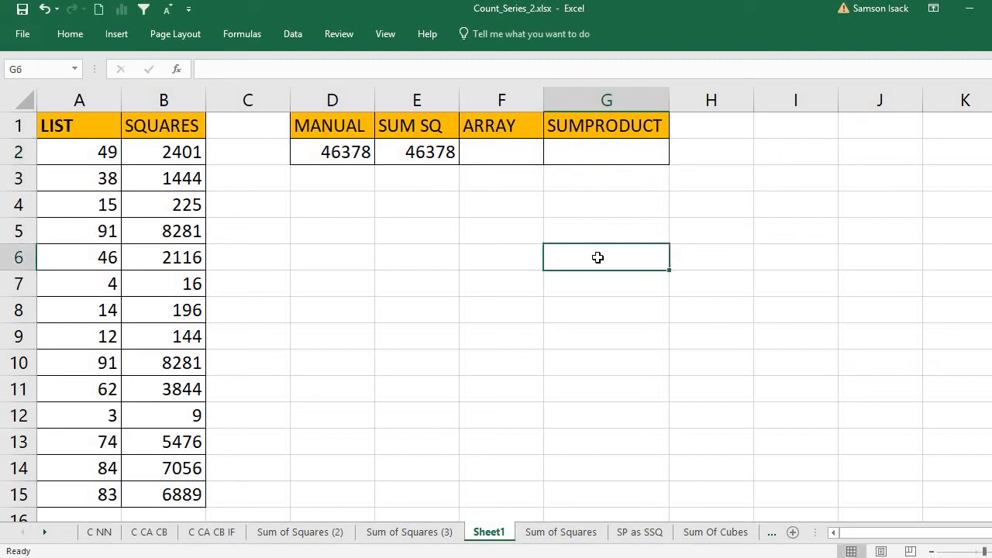
text(Array 1)
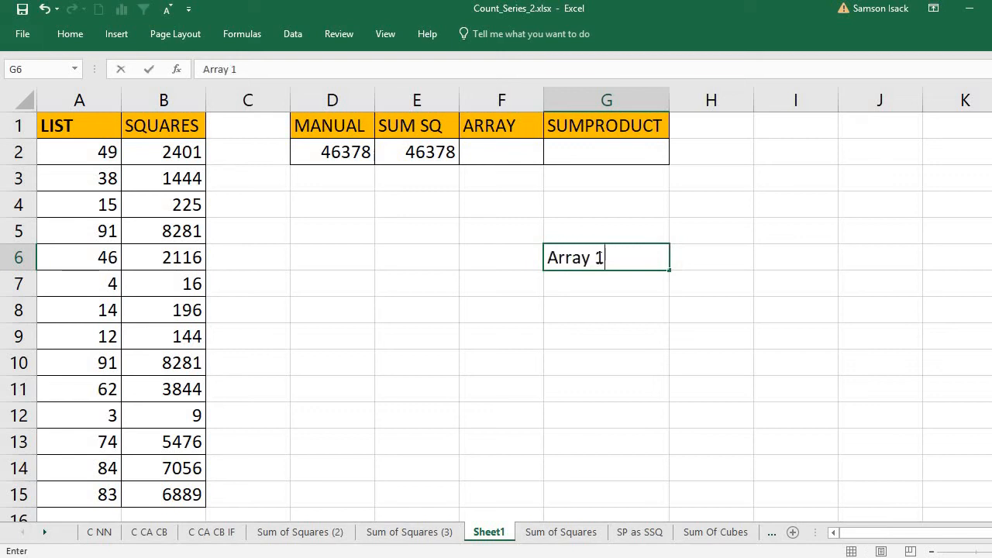
click(693, 260)
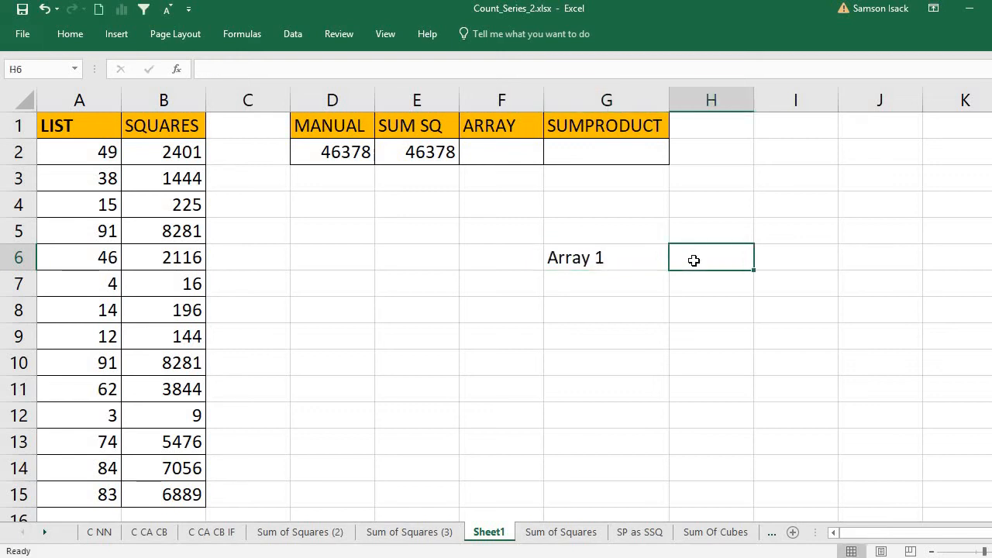
Step: Enter the label "Array 2" in H6 and the values 1, 2 and 3 under Array 1 in G7:G9
text(Array 2)
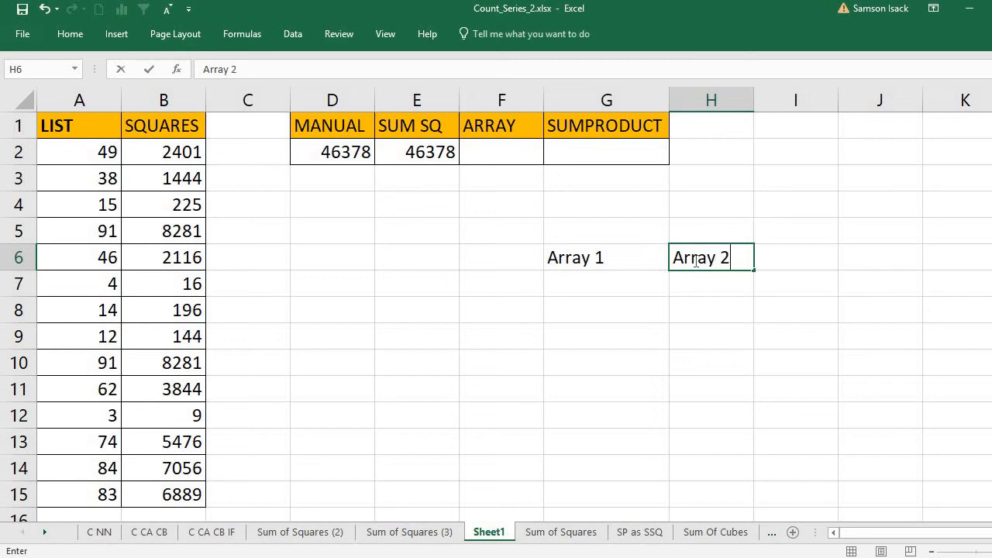
click(597, 293)
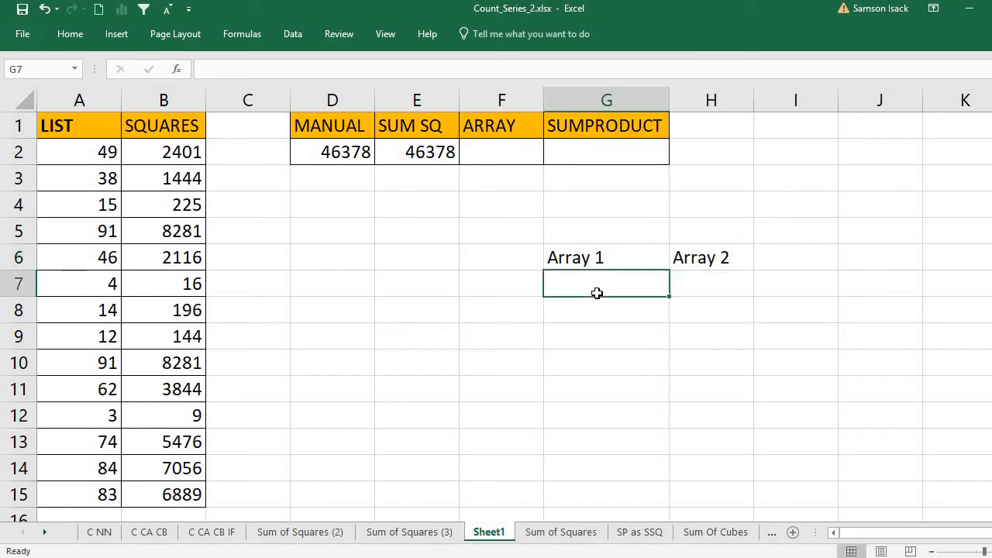
text(1)
key(Return)
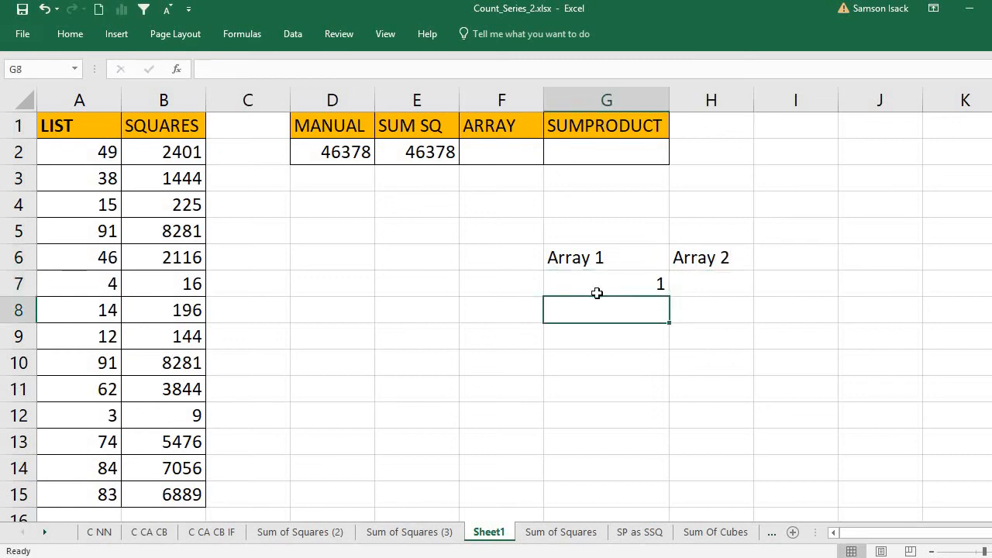
text(2)
key(Return)
text(3)
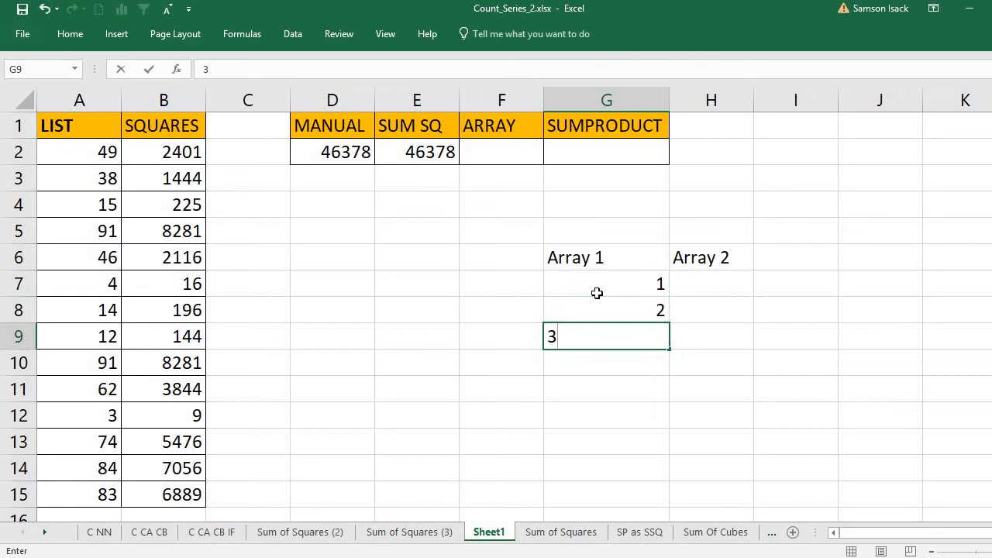
key(Return)
Step: Enter the values 4, 5 and 6 under Array 2 in cells H7 to H9
click(699, 286)
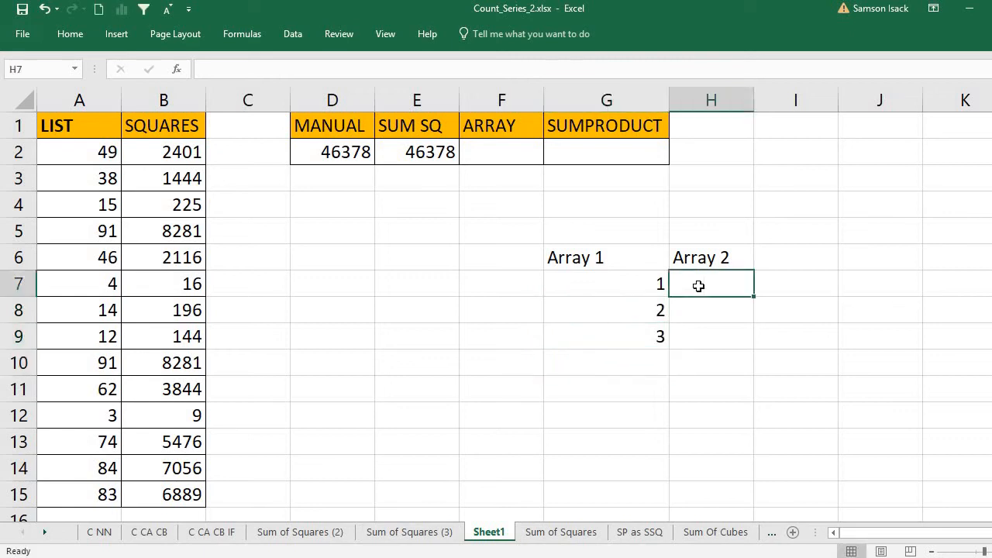
text(4)
key(Return)
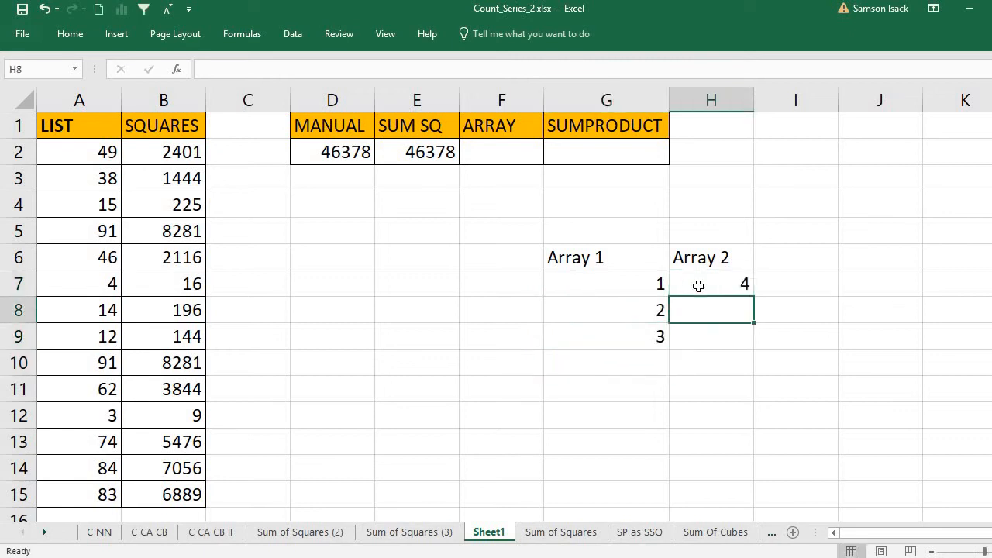
text(5)
key(Return)
text(6)
key(Return)
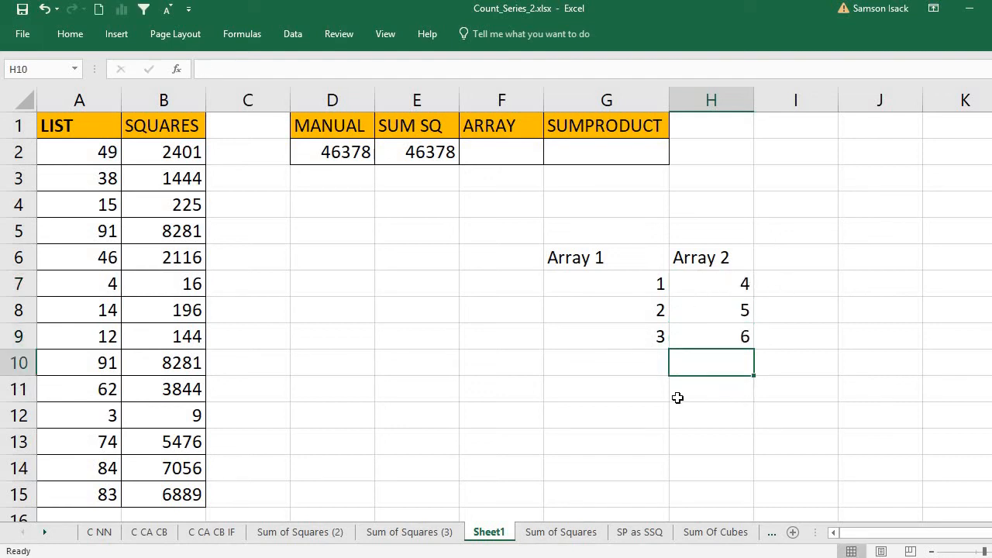
Step: Multiply the first pair of array values by entering =G7*H7 in I7
click(782, 289)
double_click(781, 289)
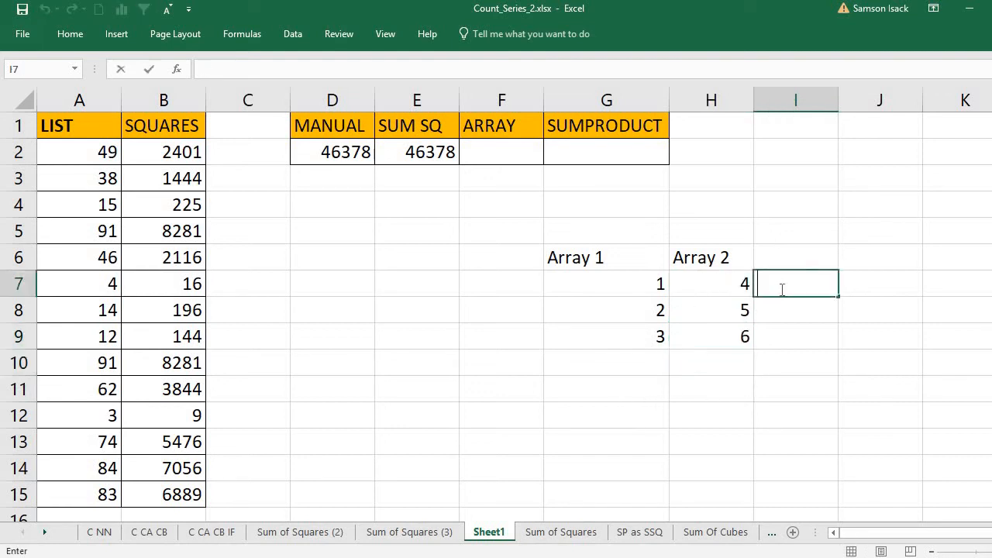
text(=)
click(640, 286)
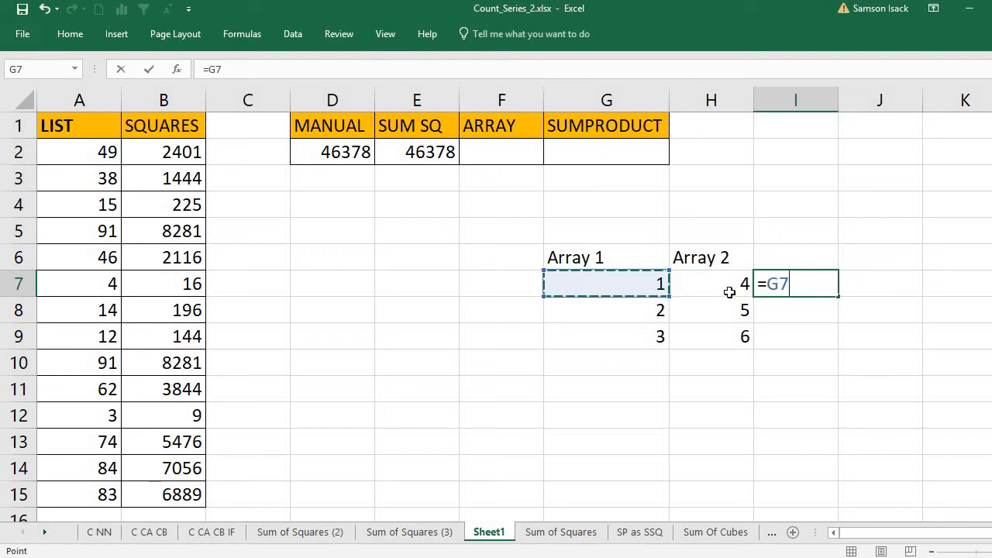
text(*)
click(730, 291)
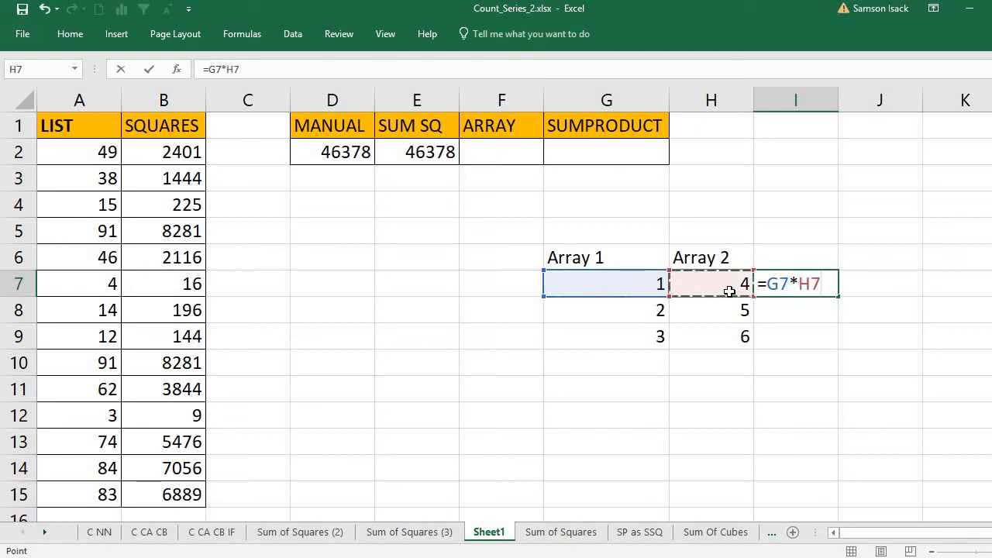
key(Return)
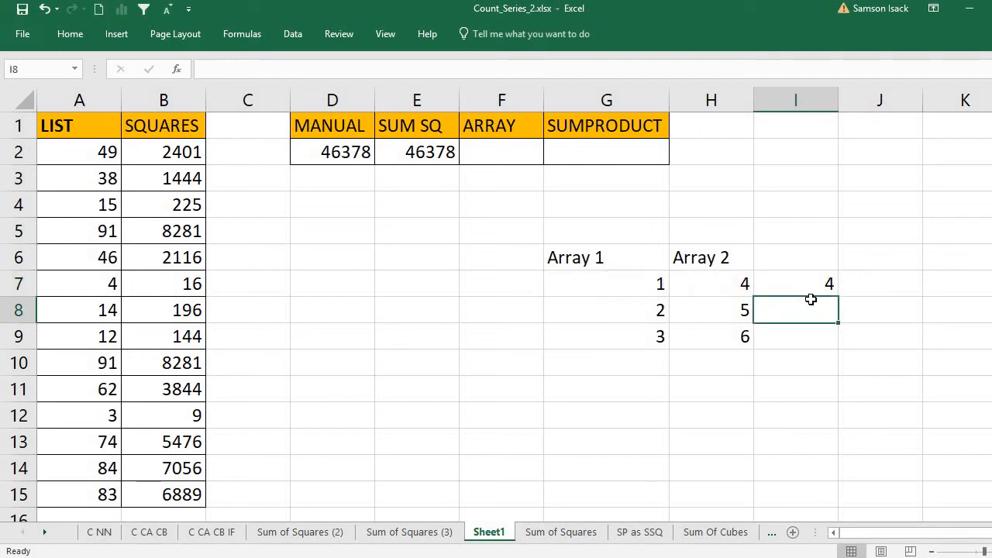
Step: Multiply the second pair with =G8*H8 in I8 and fill that formula down to I9
text(=)
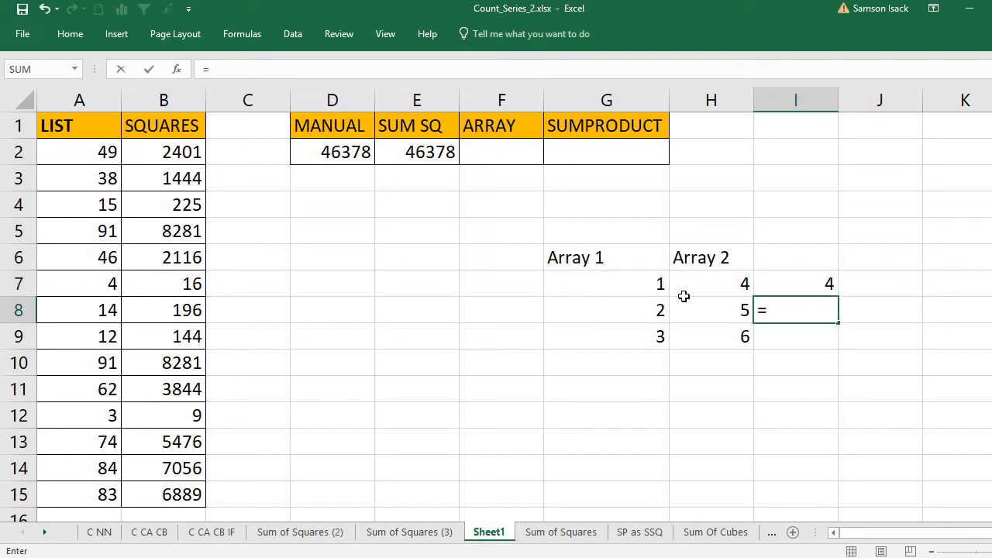
click(593, 313)
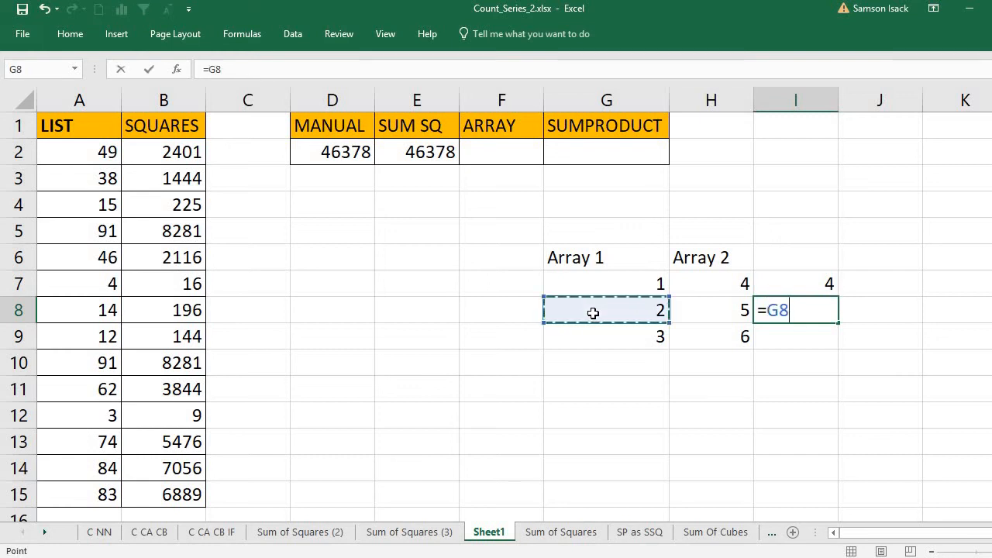
text(*)
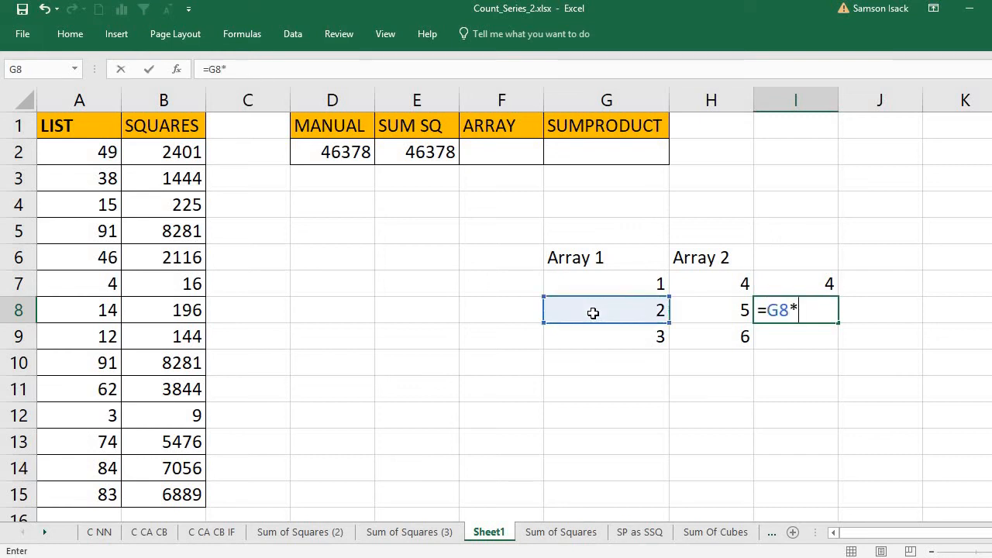
click(708, 310)
key(Return)
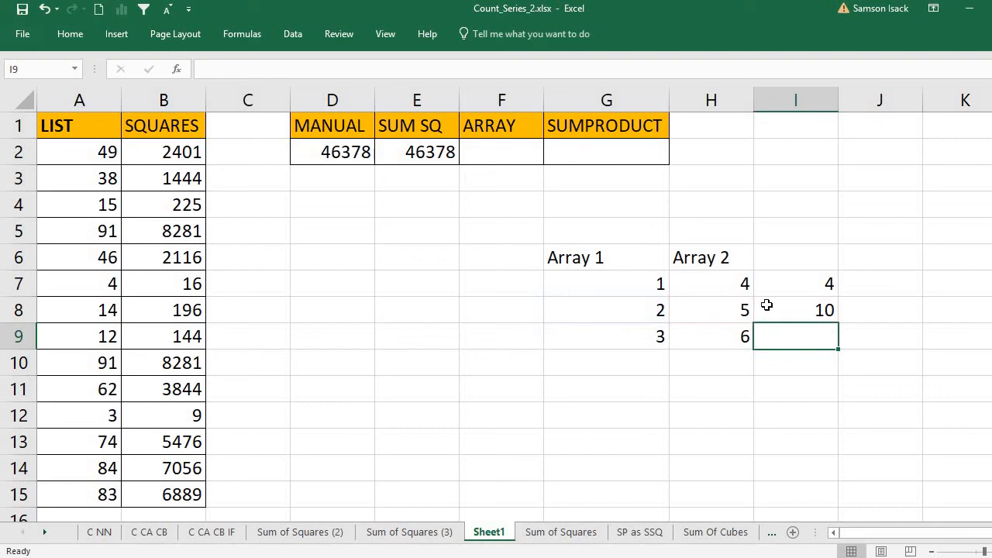
click(798, 316)
drag(838, 331, 835, 348)
click(810, 336)
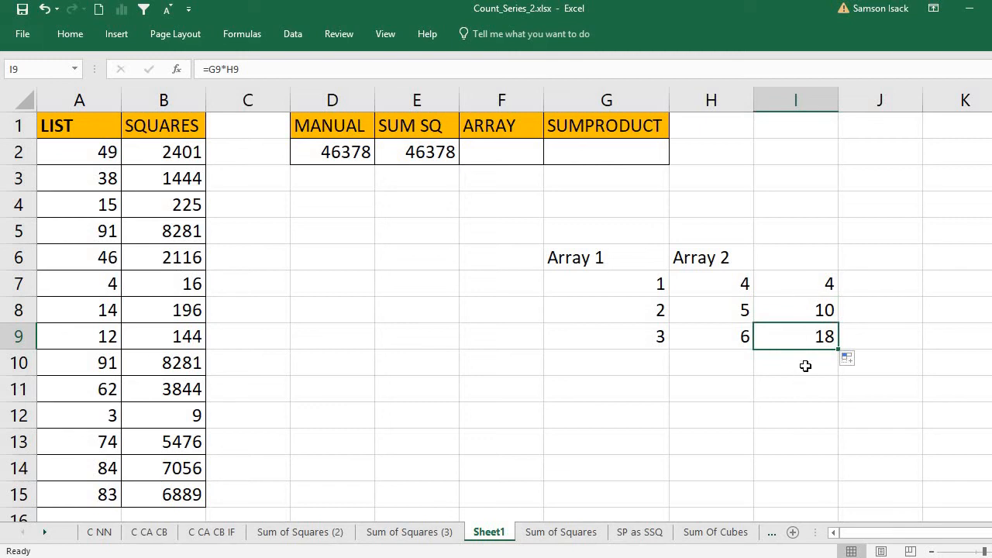
Step: Total the three products by entering =SUM(I7:I9) in I10
click(805, 365)
text(=)
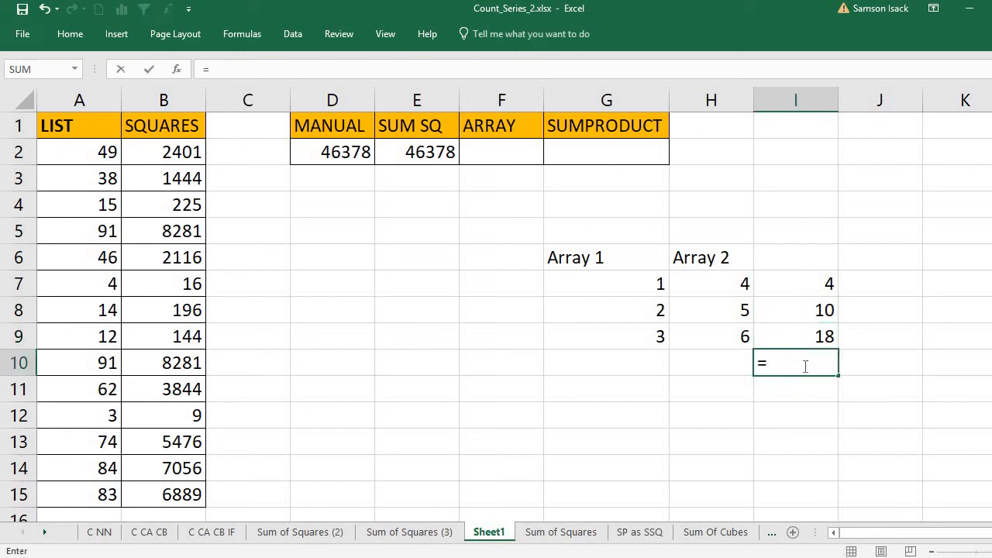
text(Sum)
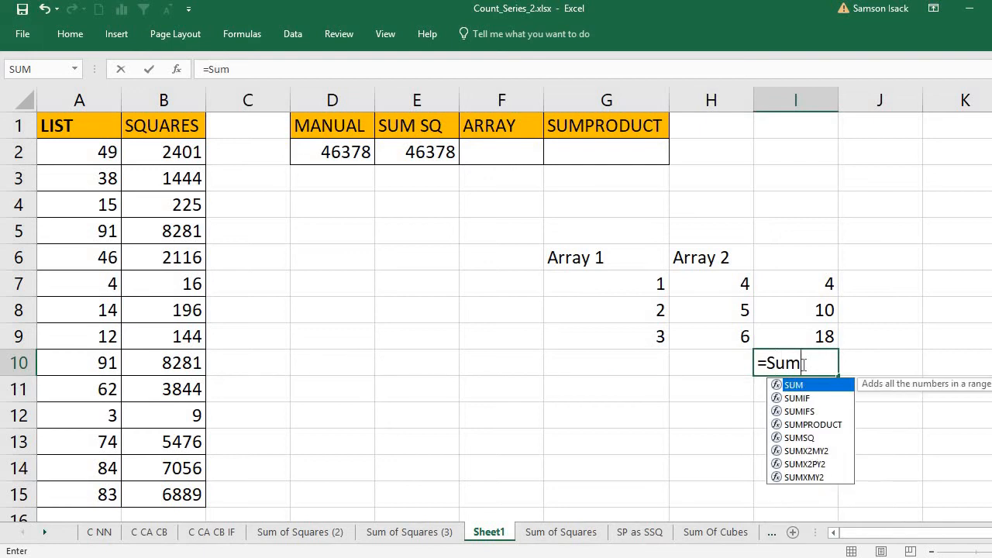
text(()
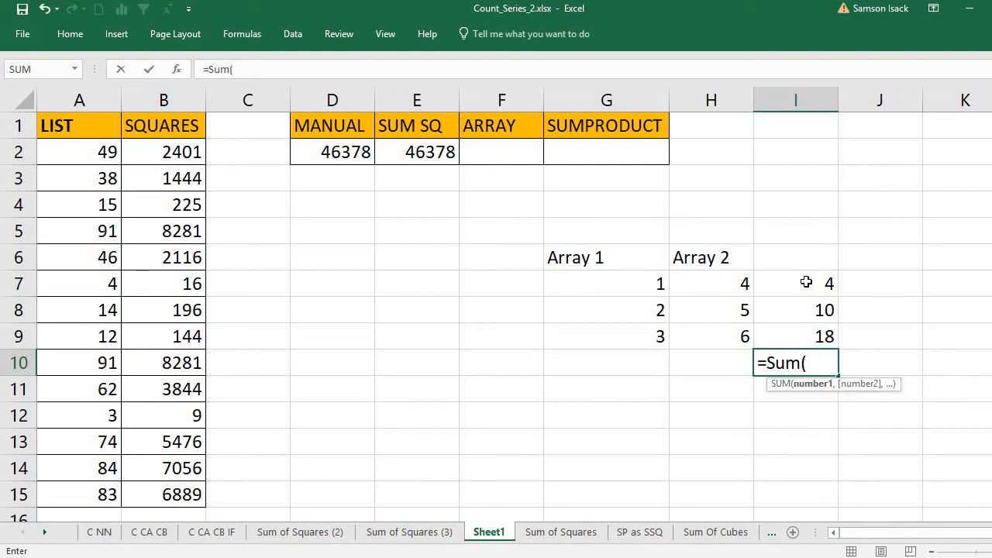
drag(806, 283, 801, 330)
text())
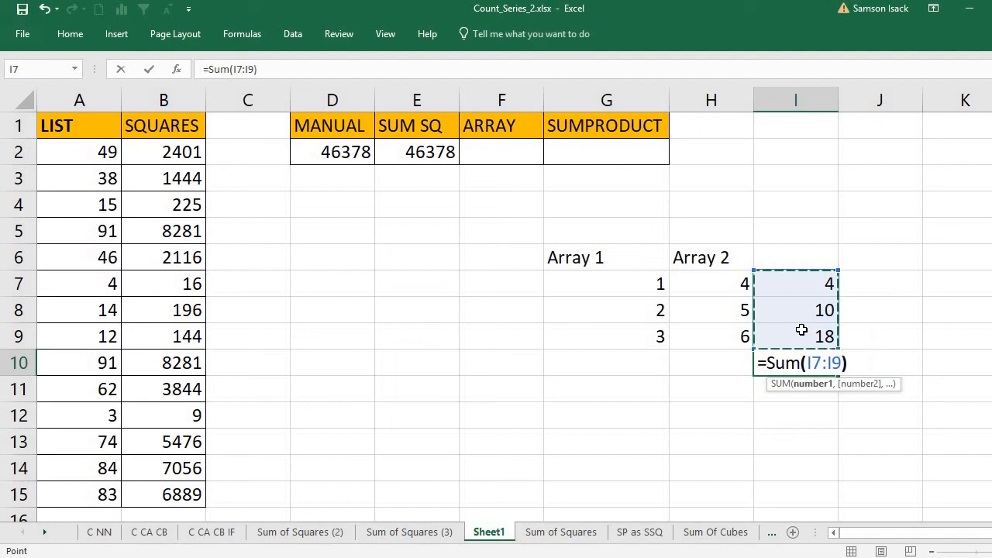
key(Return)
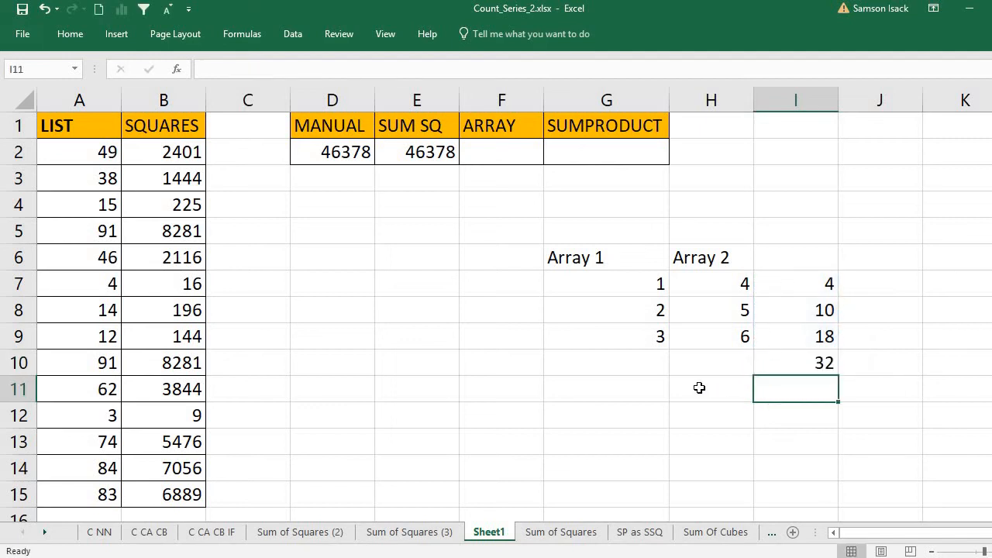
Step: Calculate the sum of products of both arrays directly by entering =SUMPRODUCT(G7:G9,H7:H9) in G10
click(657, 374)
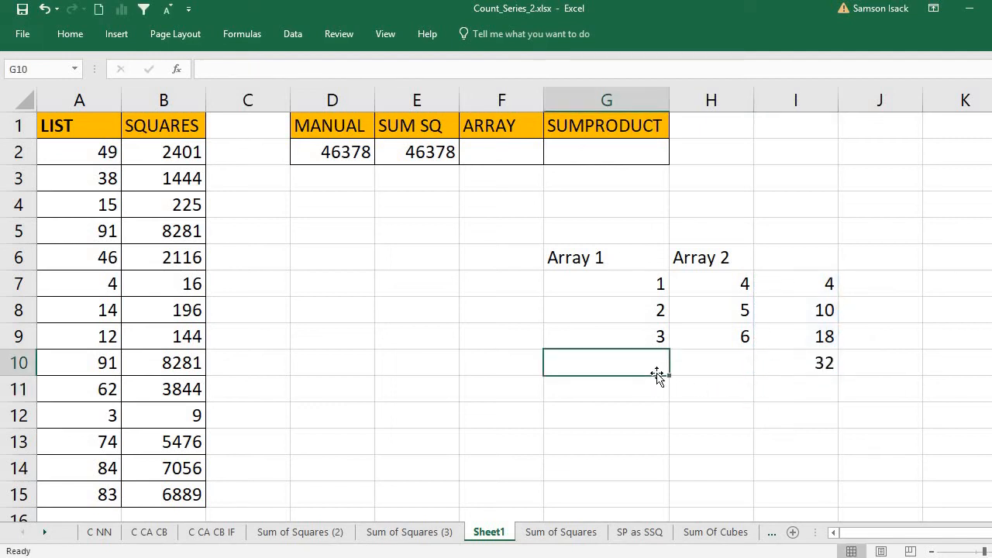
text(=)
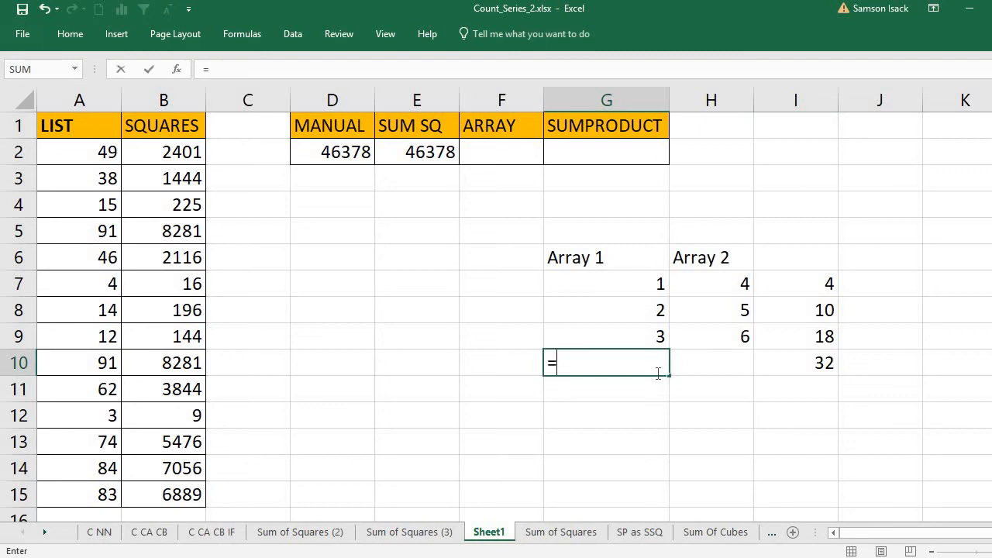
text(sum)
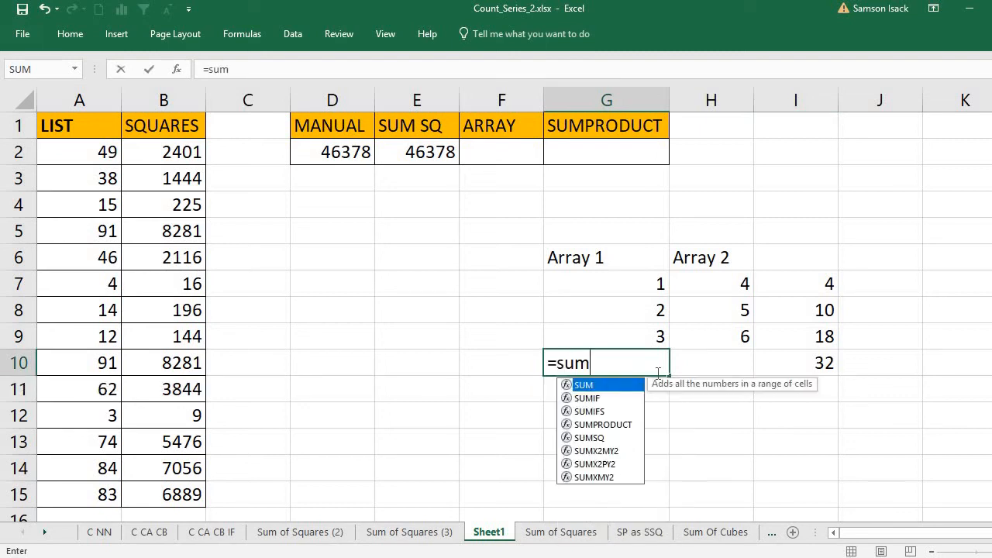
text(p)
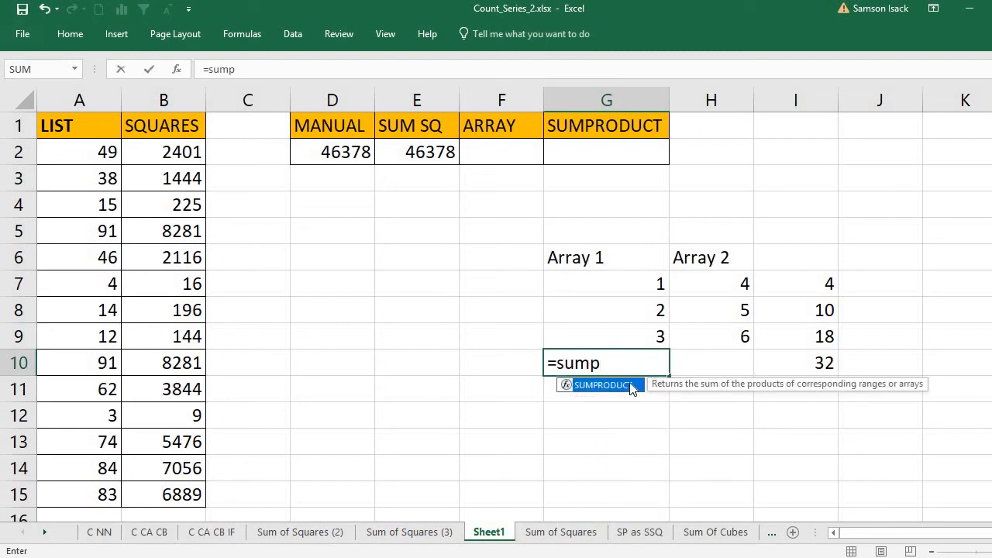
double_click(632, 386)
click(655, 281)
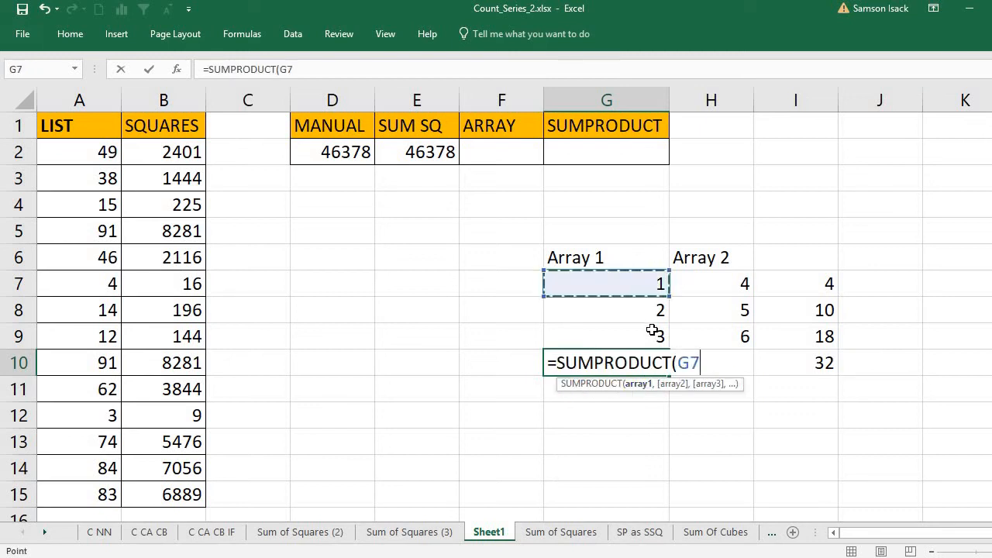
drag(654, 330, 654, 334)
text(,)
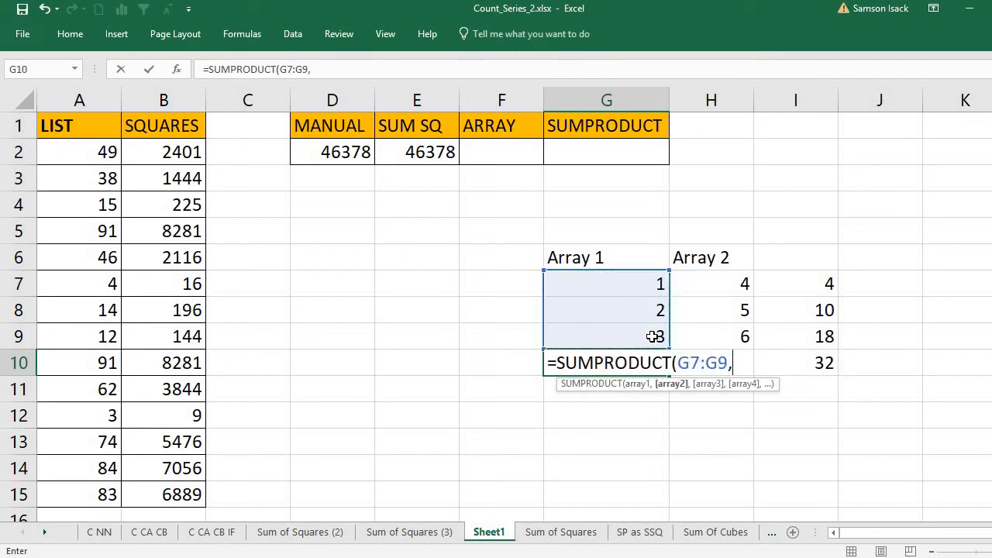
drag(715, 279, 714, 336)
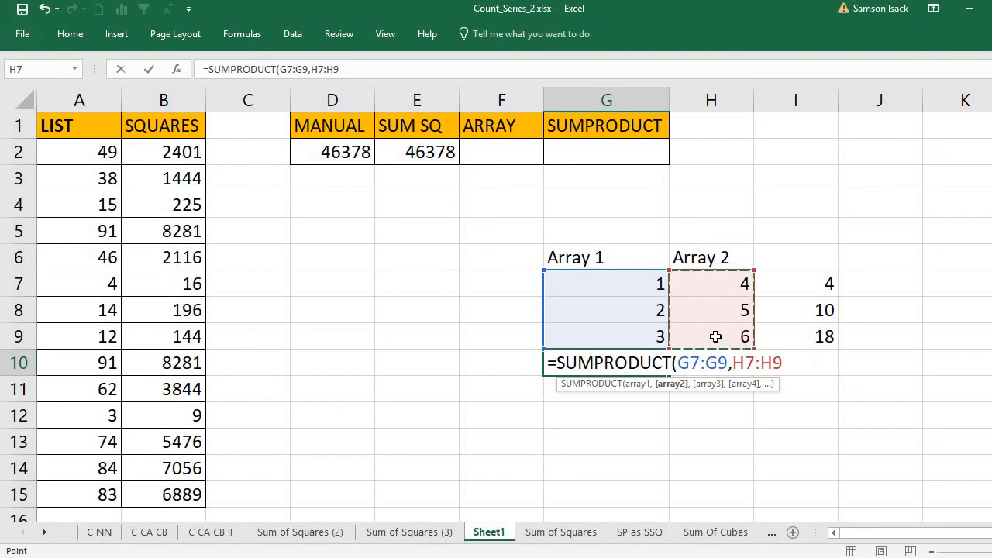
text())
key(Return)
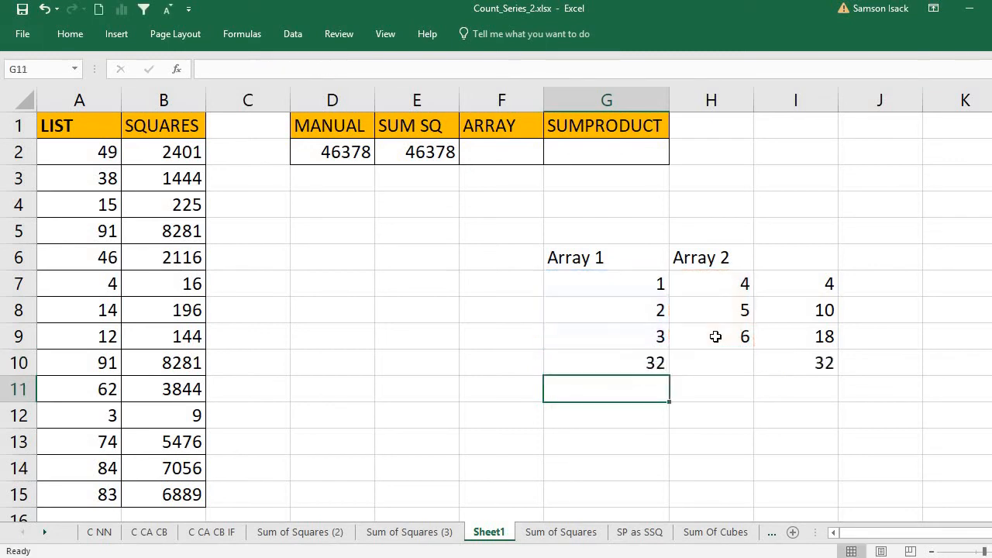
click(614, 362)
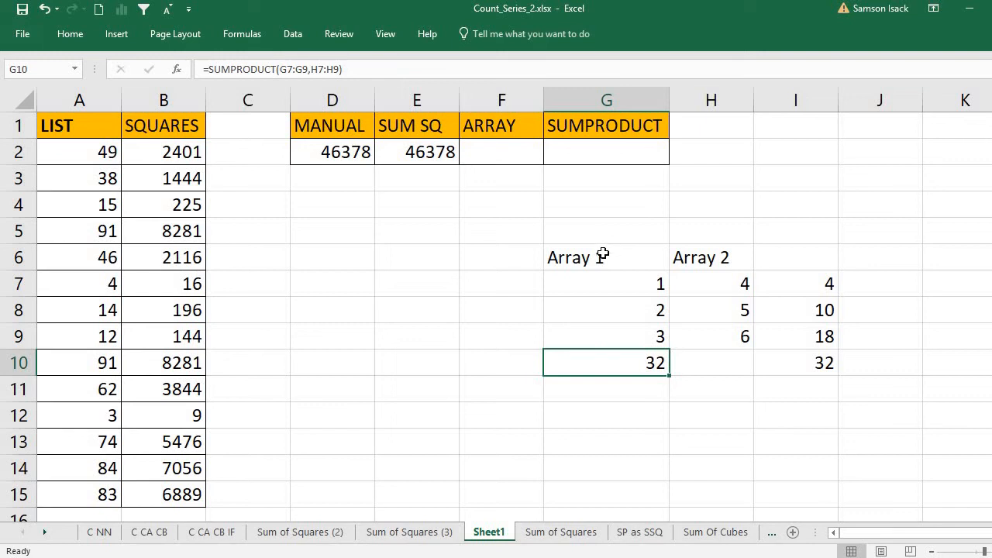
Step: Calculate the list's sum of squares under the SUMPRODUCT heading by entering =SUMPRODUCT(A2:A15,A2:A15) in G2
click(567, 145)
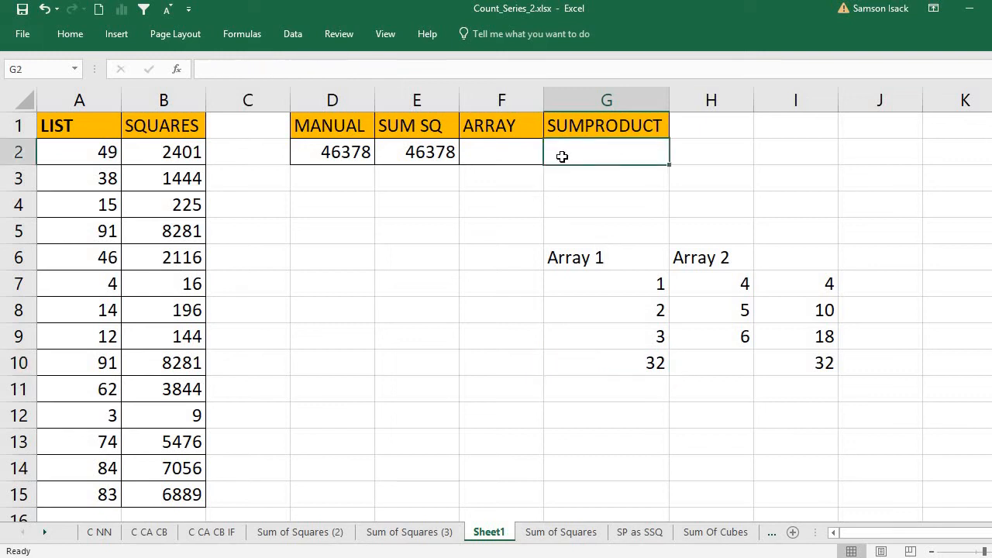
double_click(563, 158)
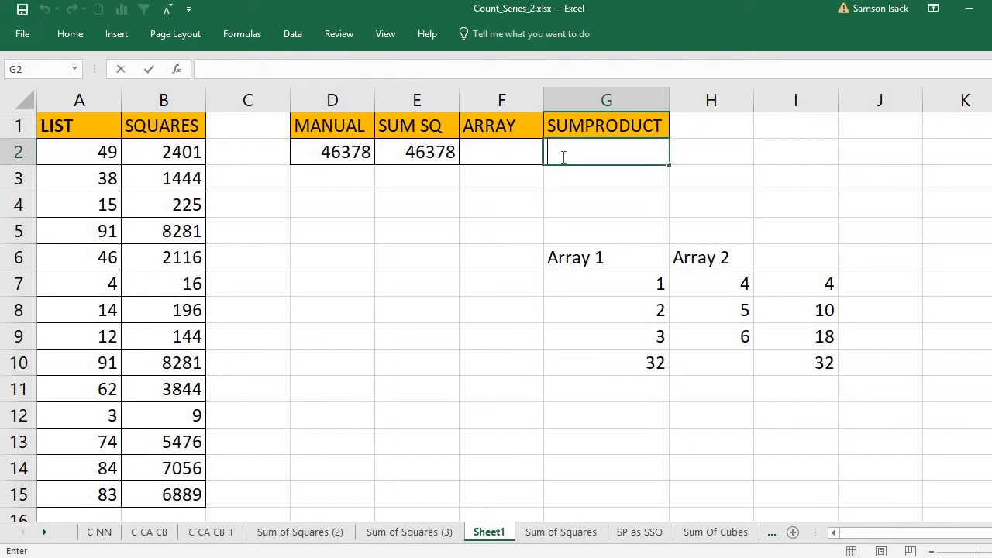
text(=SUMP)
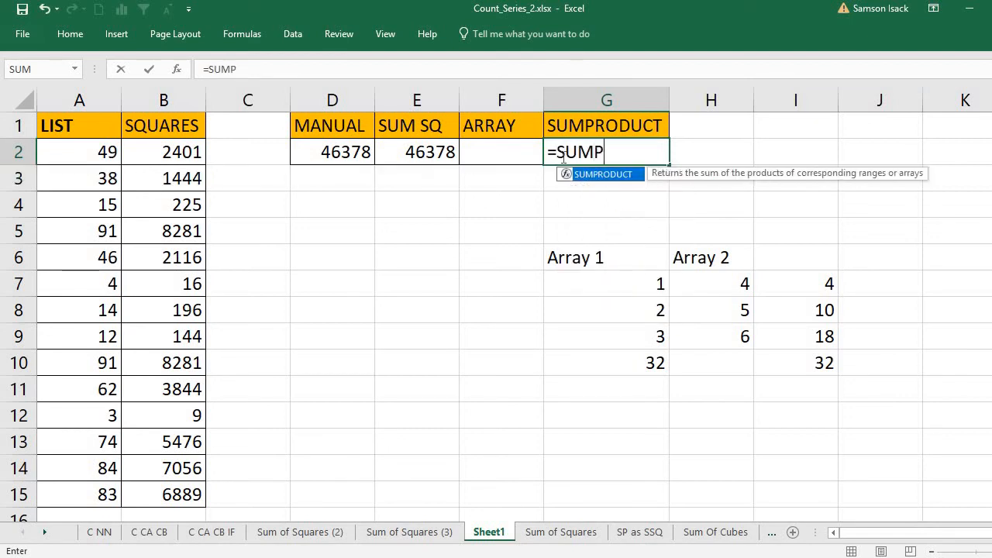
double_click(611, 176)
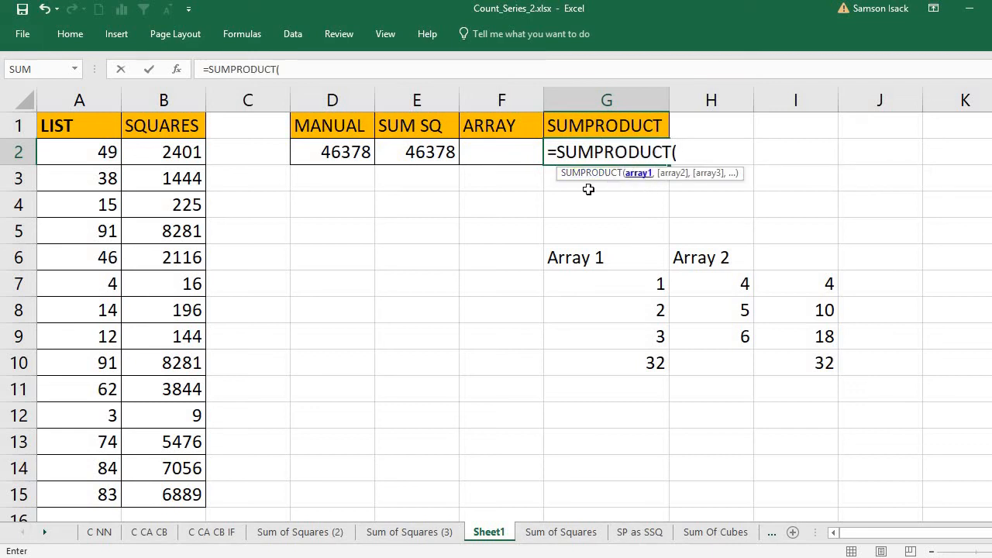
drag(73, 150, 148, 494)
text(,)
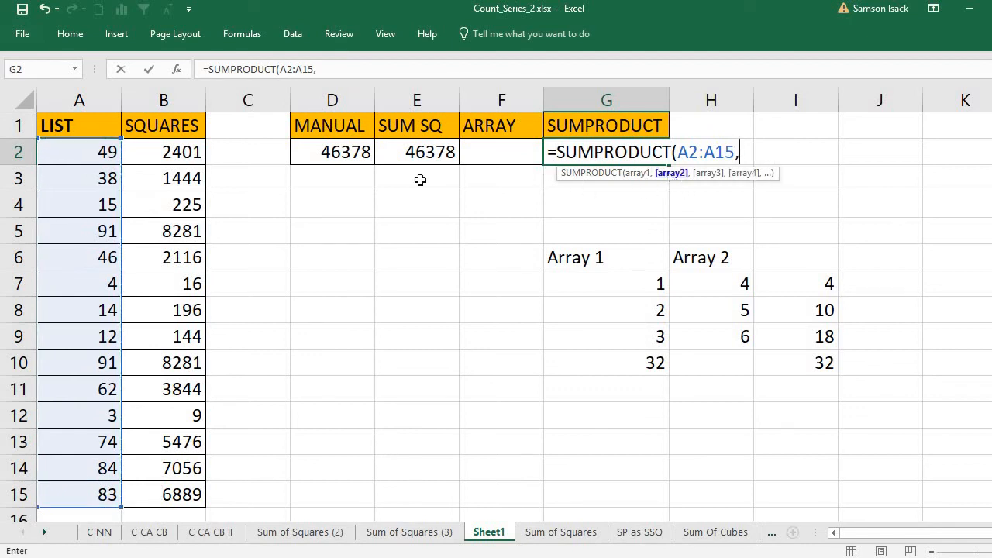
drag(73, 151, 71, 494)
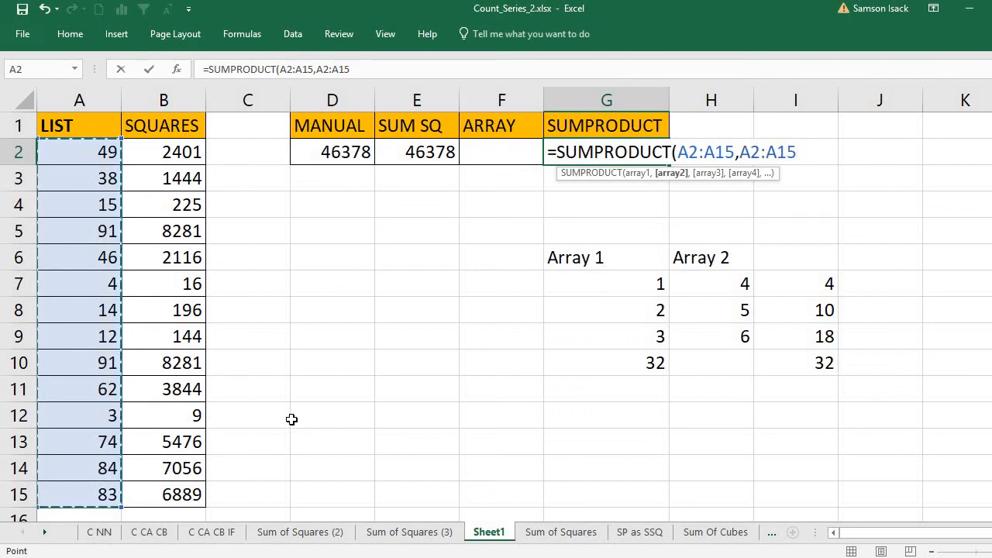
text())
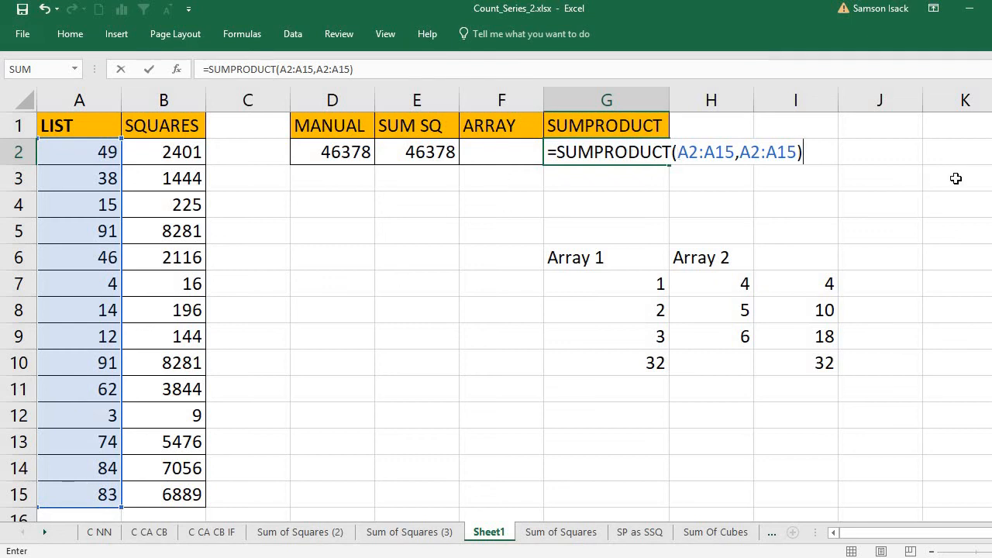
key(Return)
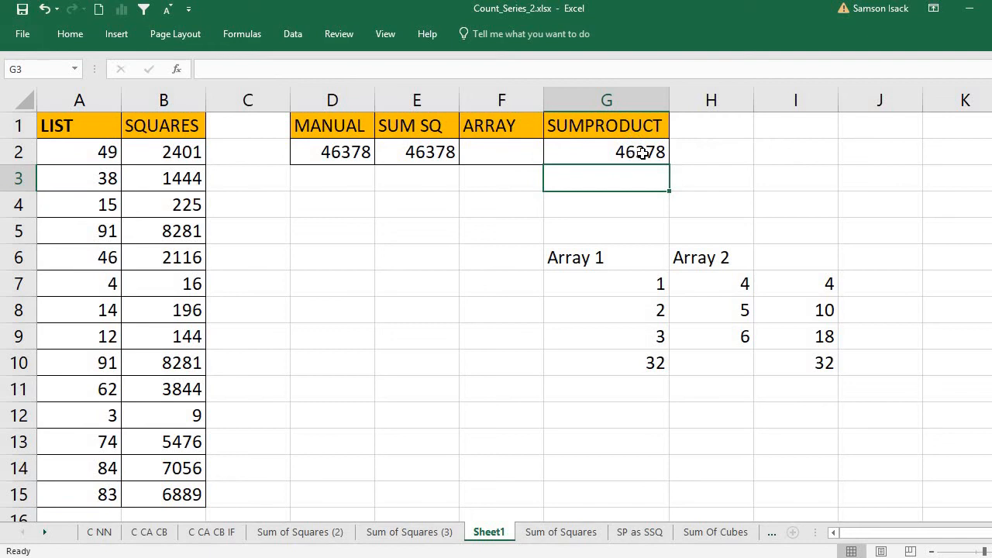
click(641, 152)
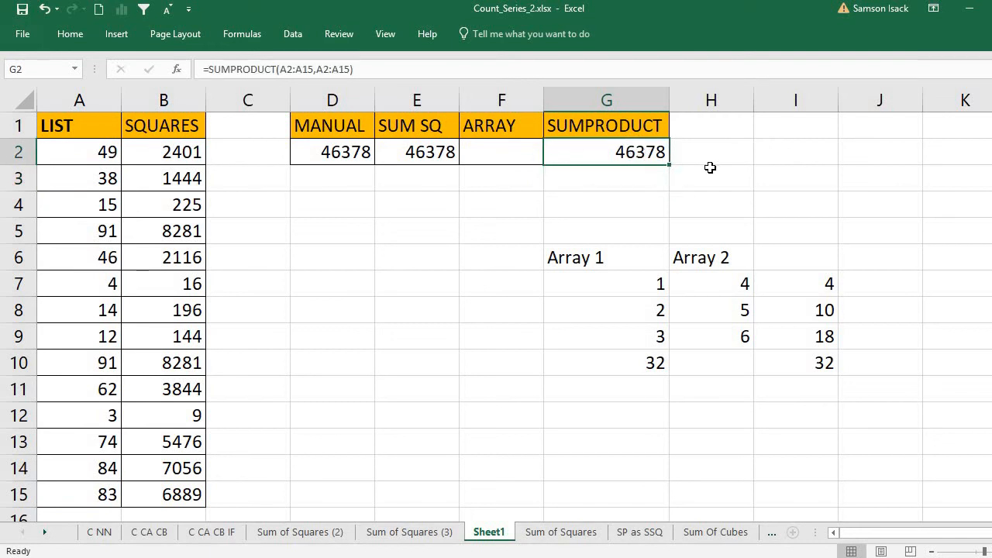
Step: Calculate the sum of squares under the ARRAY heading by entering =SUM(A2:A15*A2:A15) in F2 as an array formula
click(503, 152)
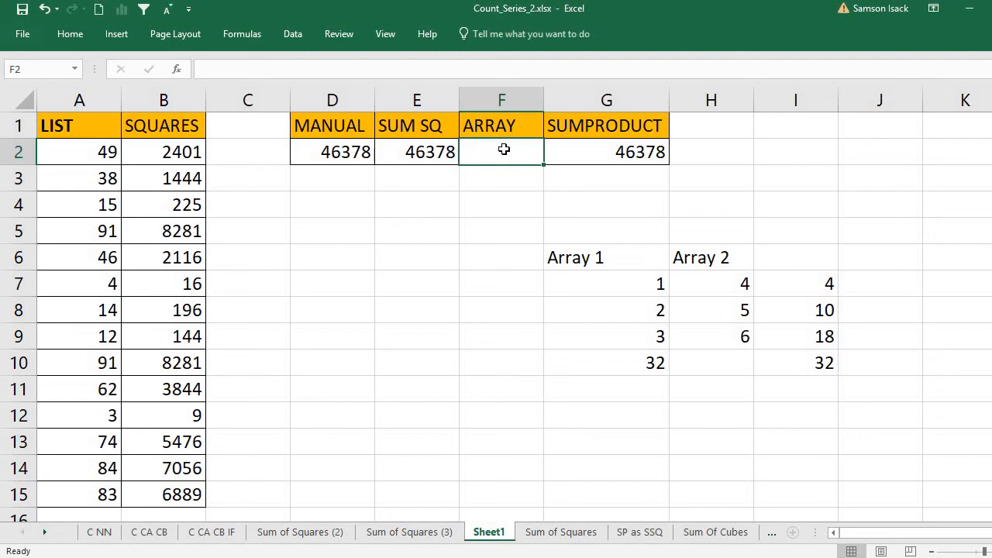
text(=)
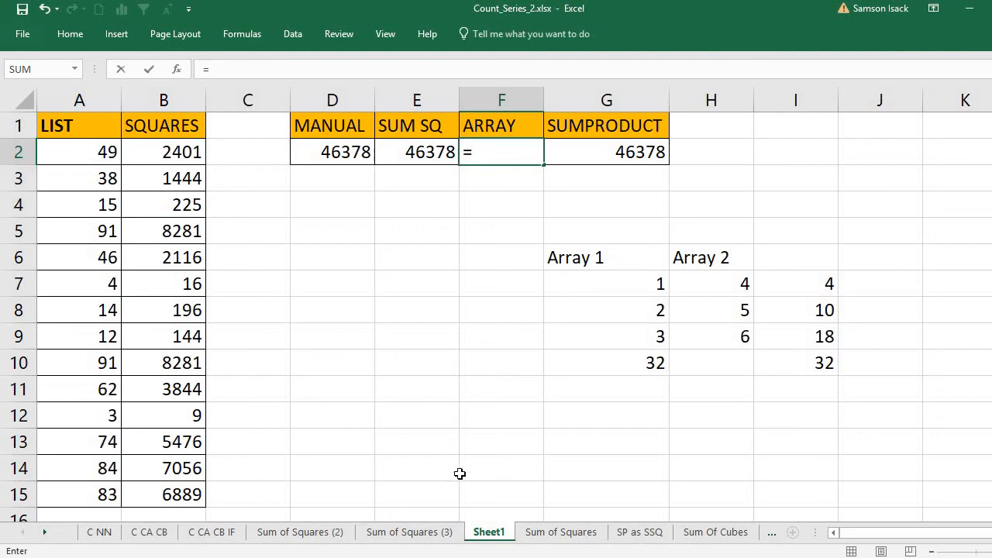
text(s)
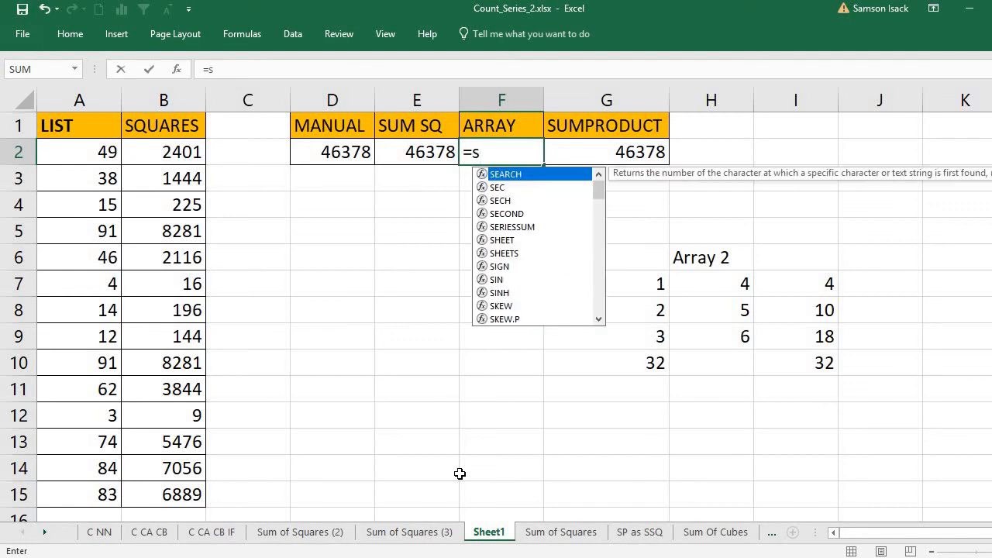
text(um)
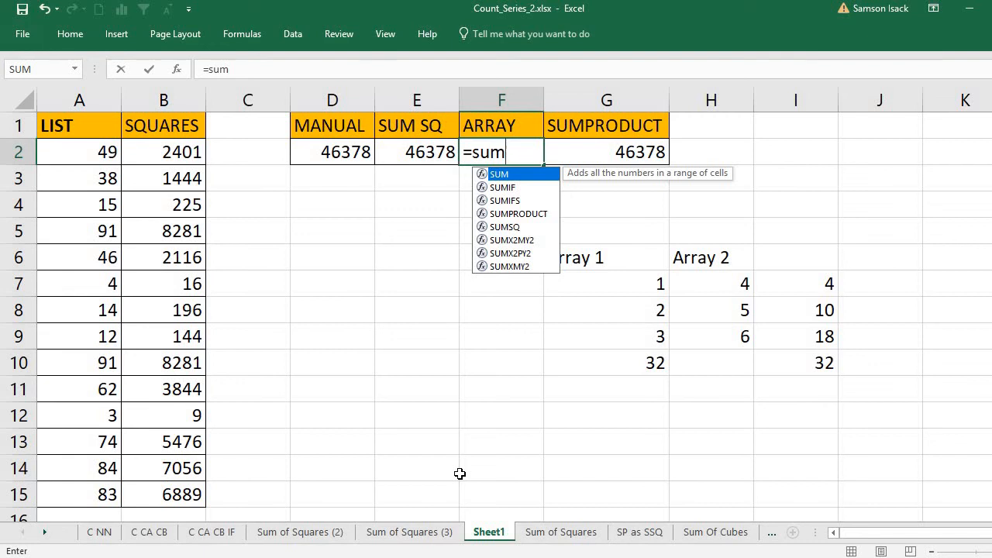
key(BackSpace)
key(BackSpace)
key(BackSpace)
text(SUM()
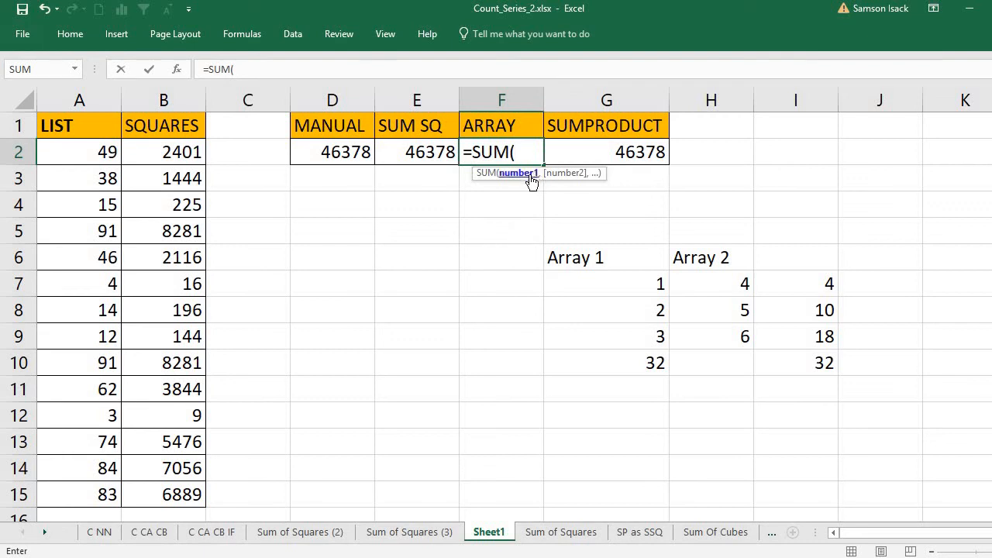
click(80, 151)
drag(82, 191, 80, 493)
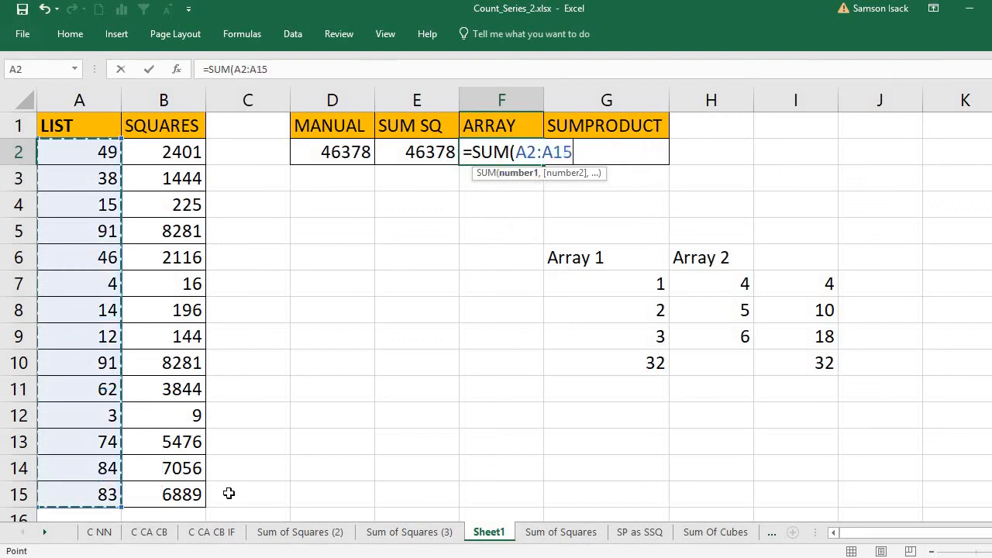
text(*)
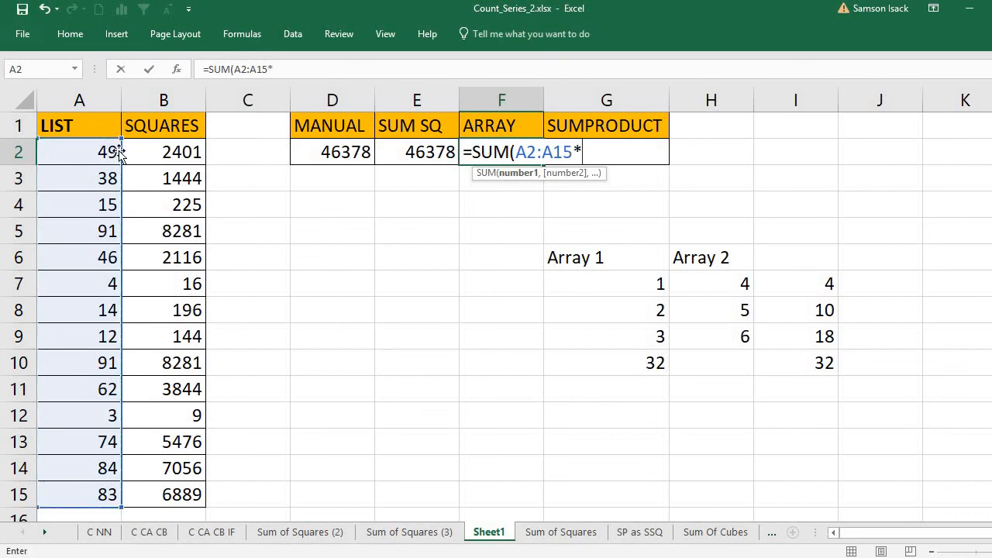
drag(110, 150, 96, 493)
text())
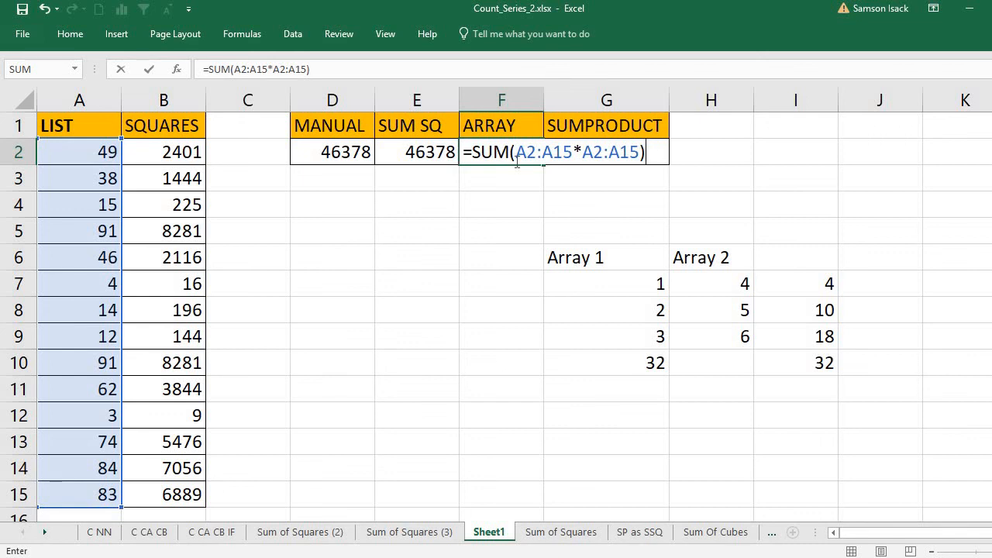
key(ctrl+shift+Return)
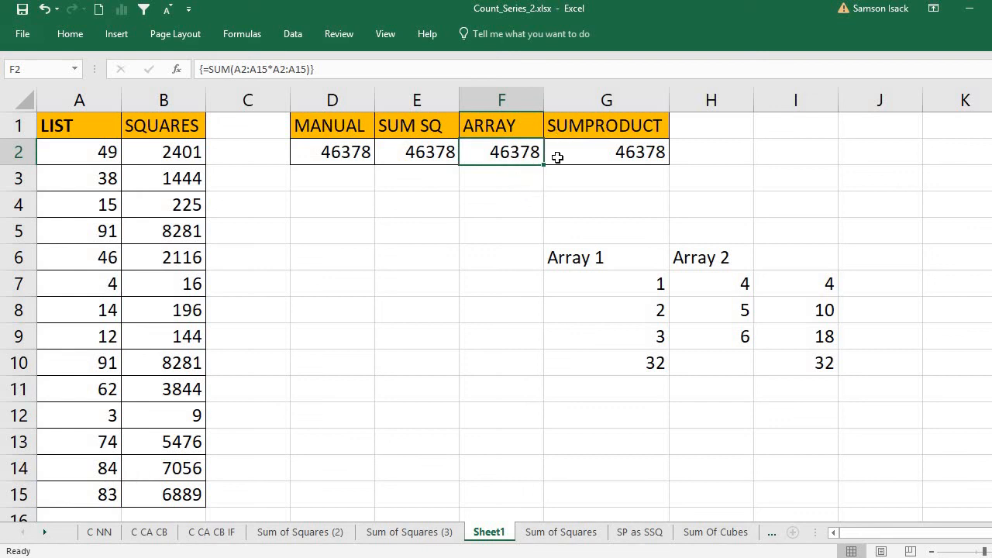
Step: Review the array formula in F2, recommitting it as an array formula, and compare the four methods' results in D2:G2
double_click(492, 153)
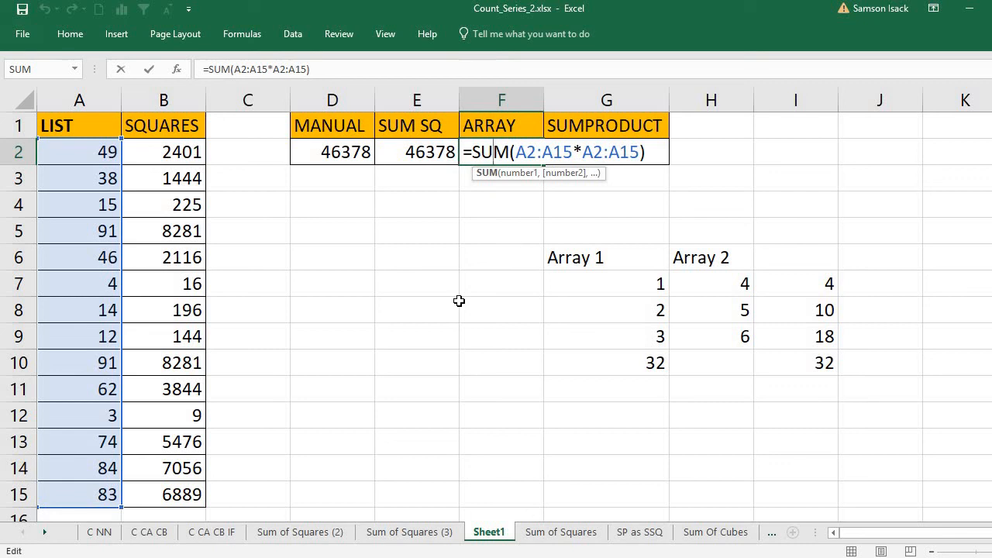
key(ctrl+shift+Return)
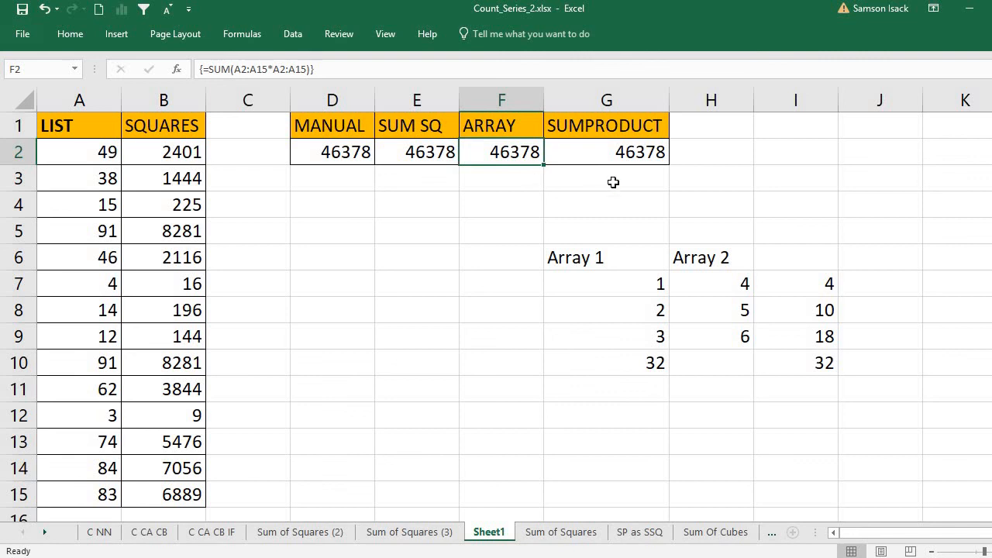
drag(337, 152, 656, 166)
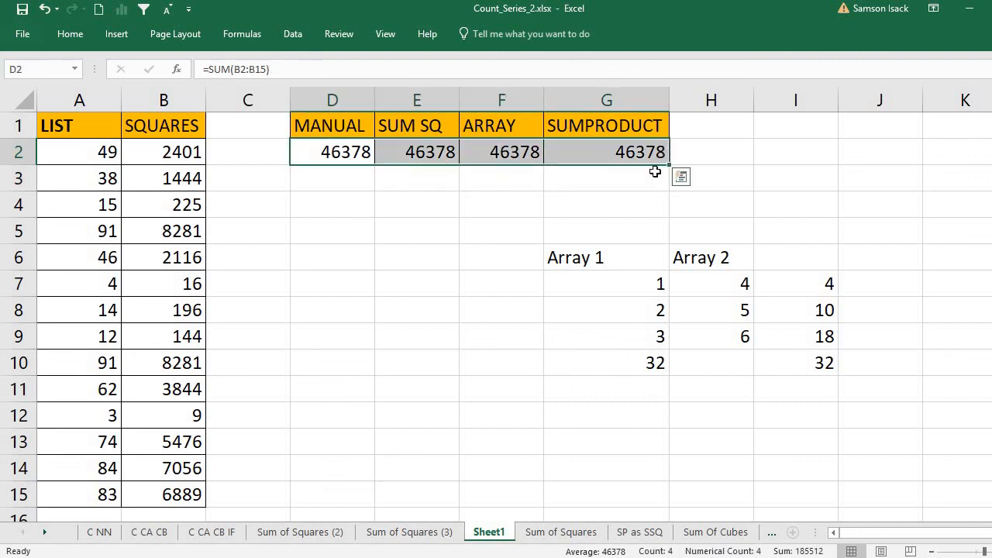
click(341, 146)
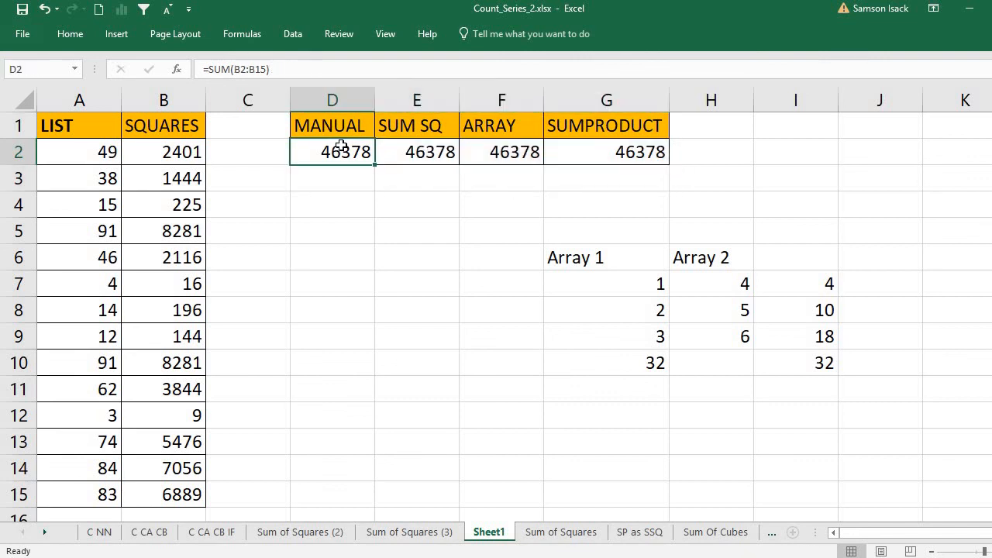